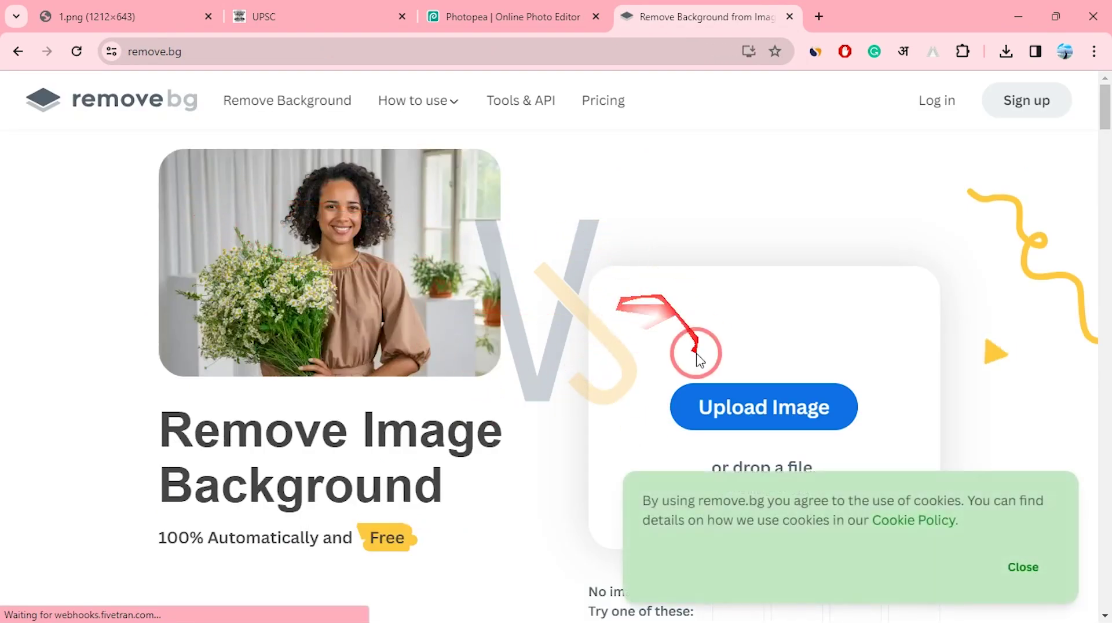
Upload the smiling-happy-indian-student image from the Desktop folder for background removal and download the 612 × 408 px cutout
click(774, 413)
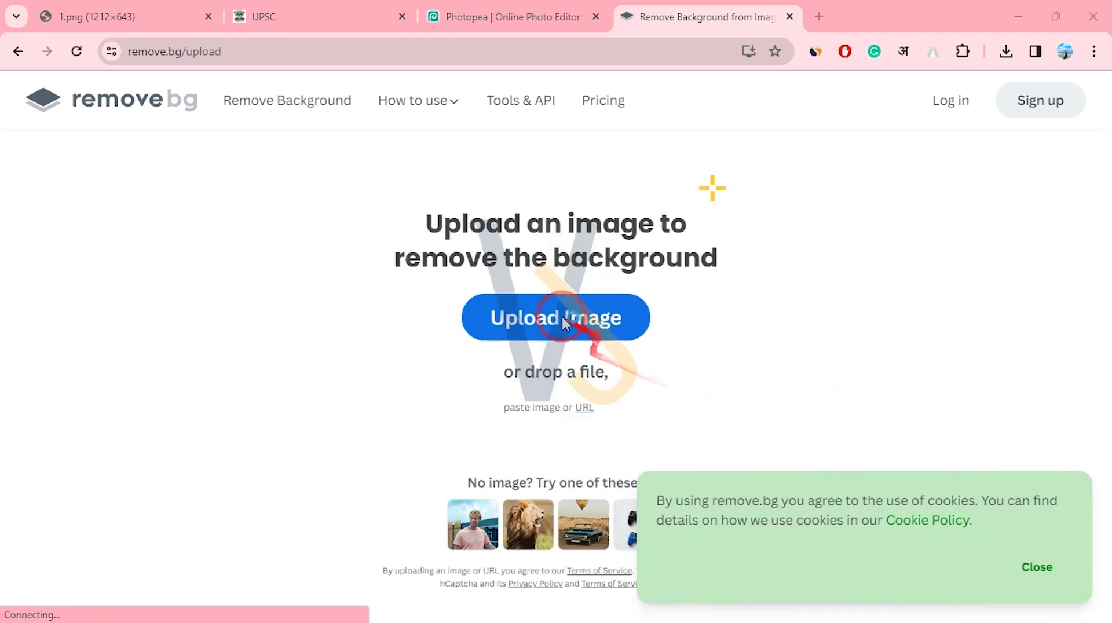
click(479, 325)
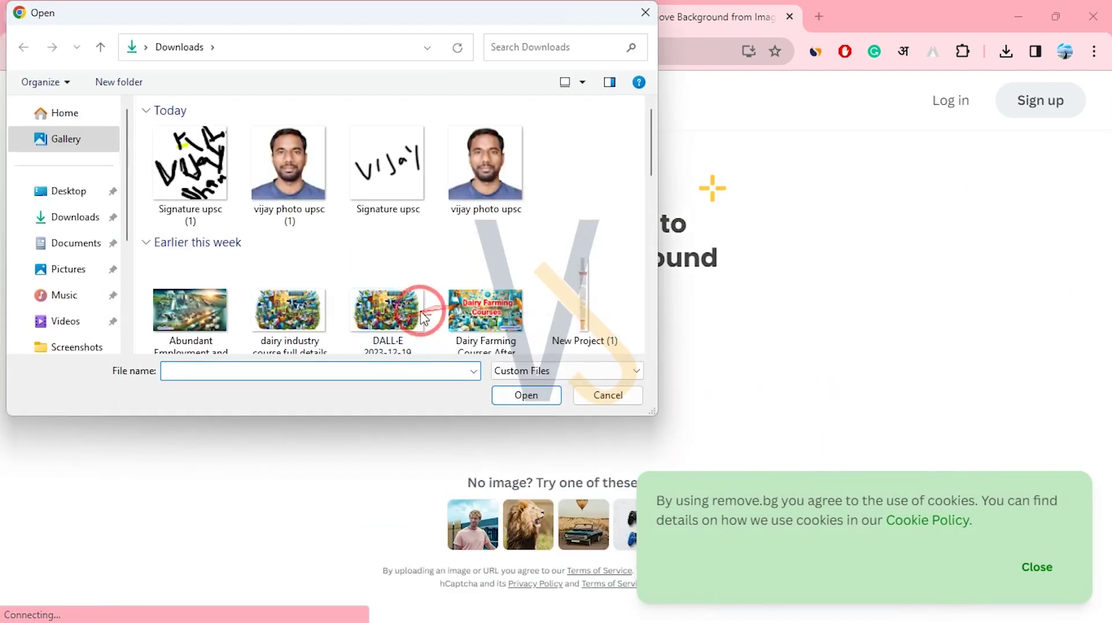
click(68, 191)
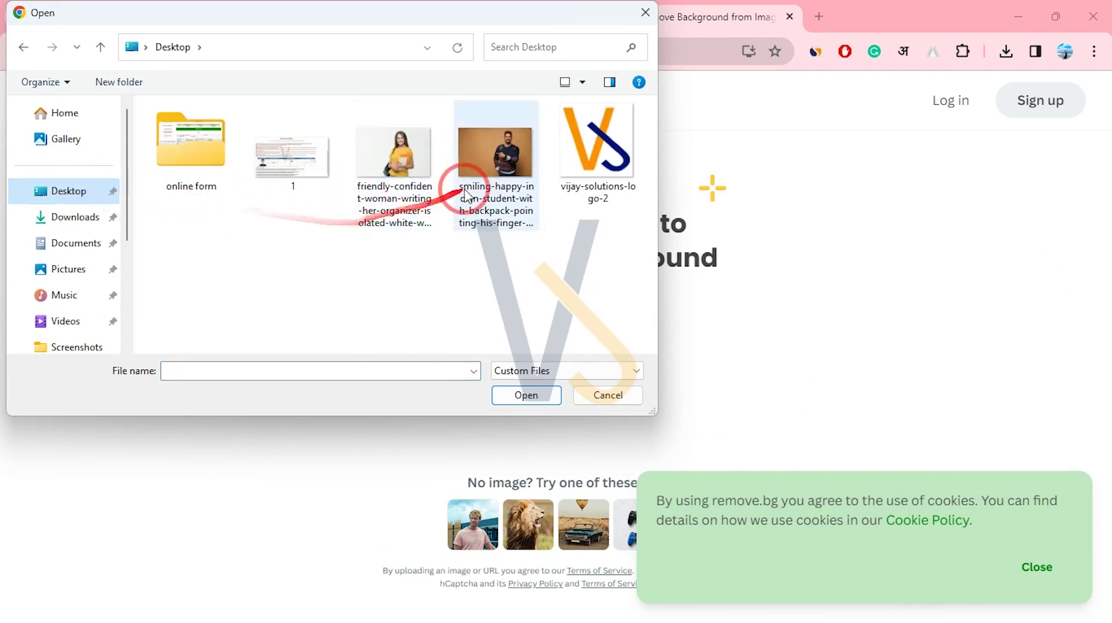
click(513, 164)
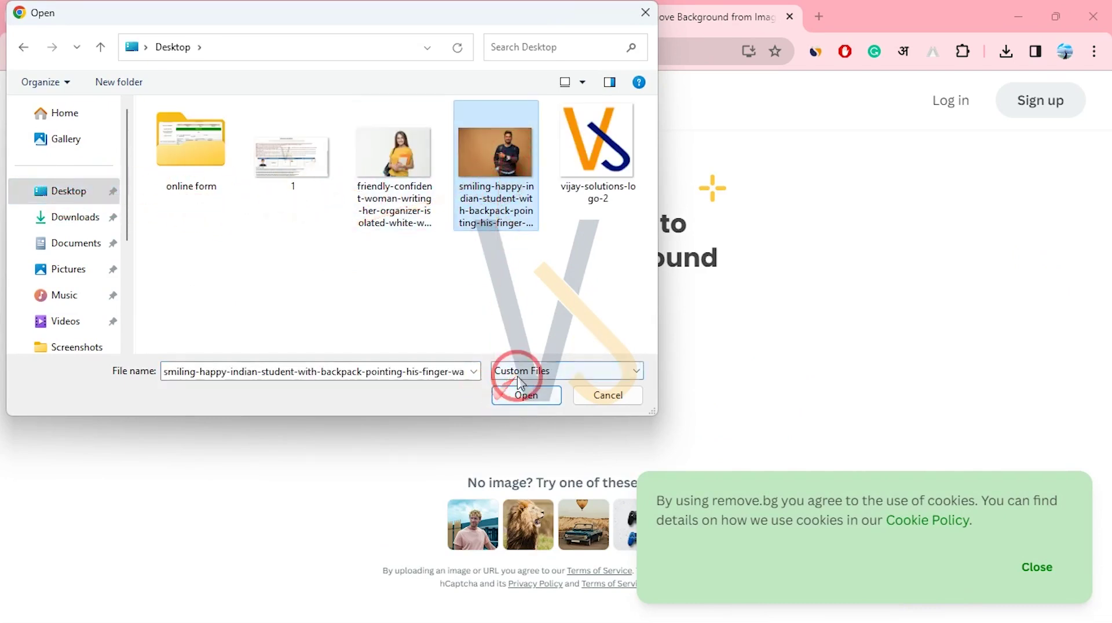
click(525, 396)
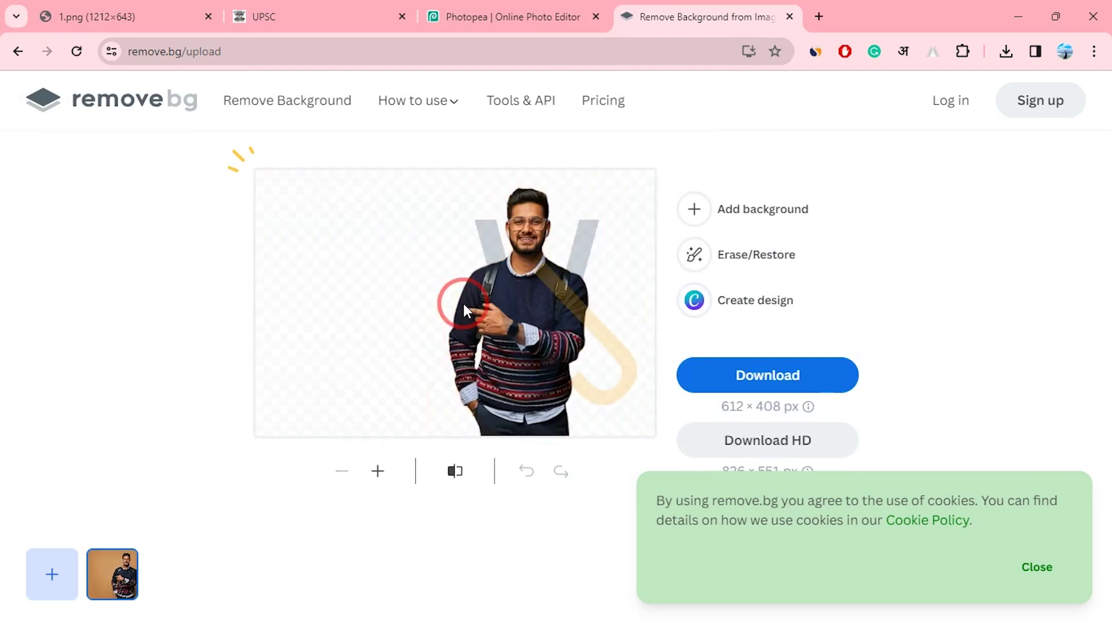
click(777, 381)
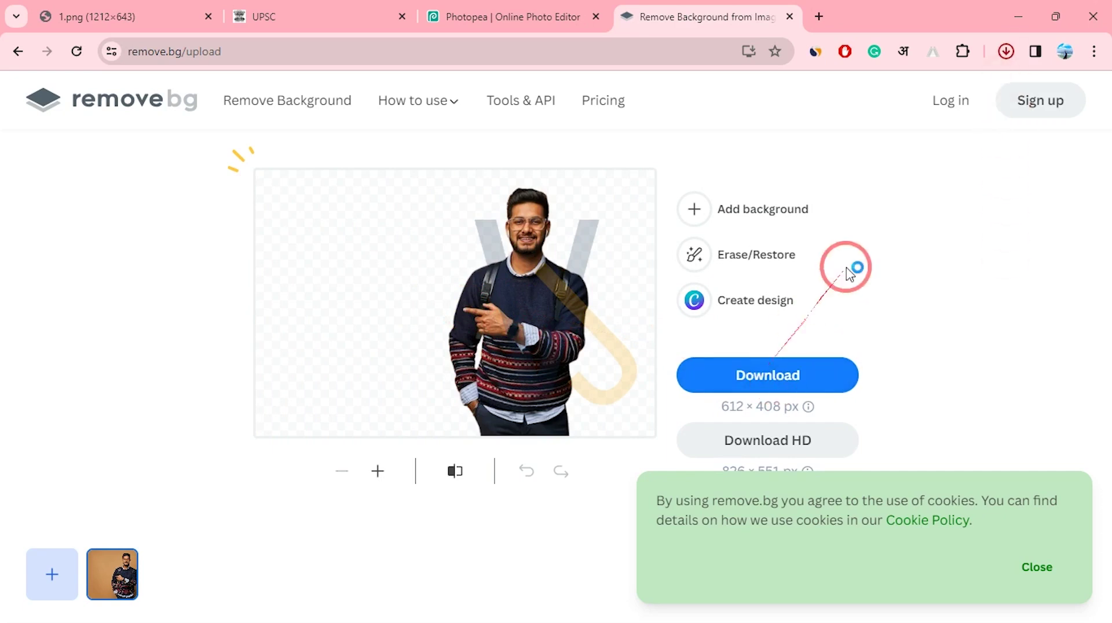
Open the downloaded cutout PNG, examine the removed background up close, and close the viewer and the Downloads folder
click(1005, 51)
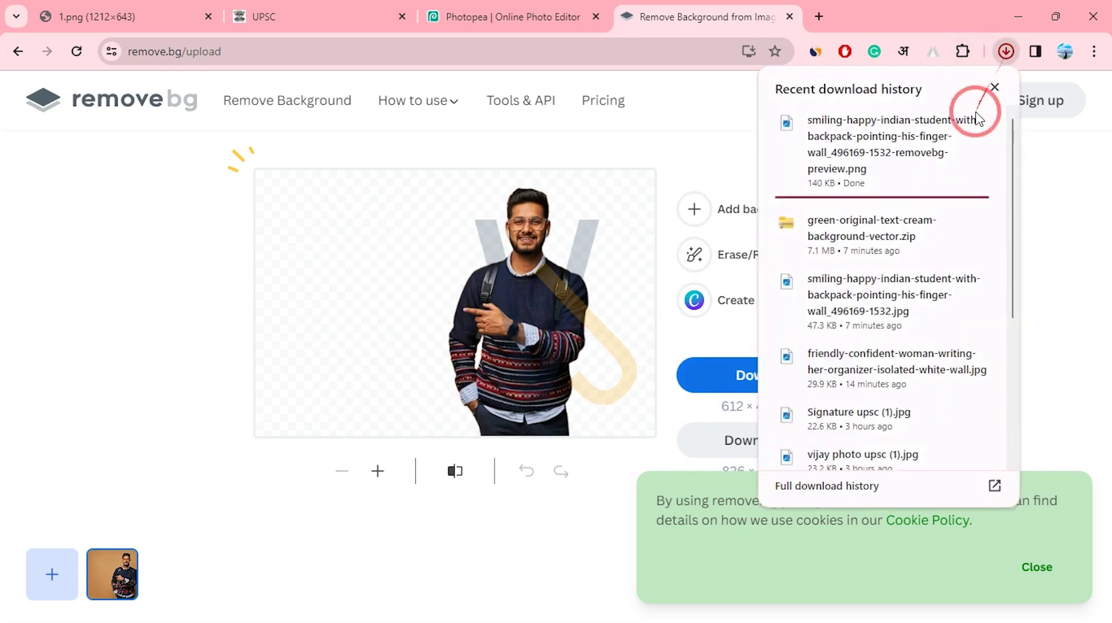
click(948, 122)
key(Return)
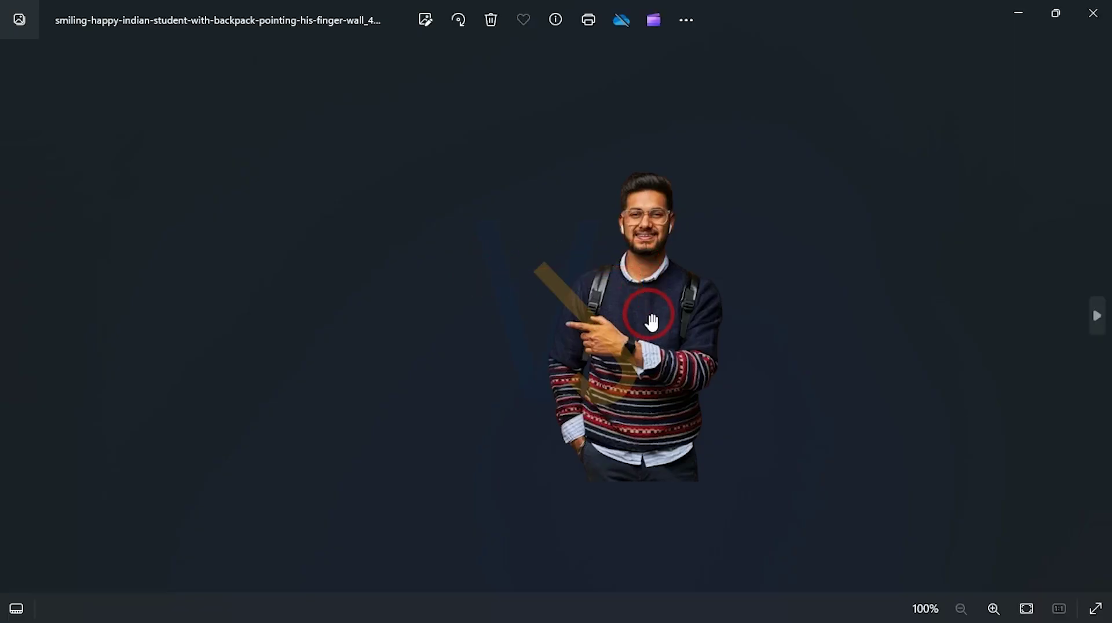
scroll(595, 375, up, 2)
scroll(668, 217, down, 3)
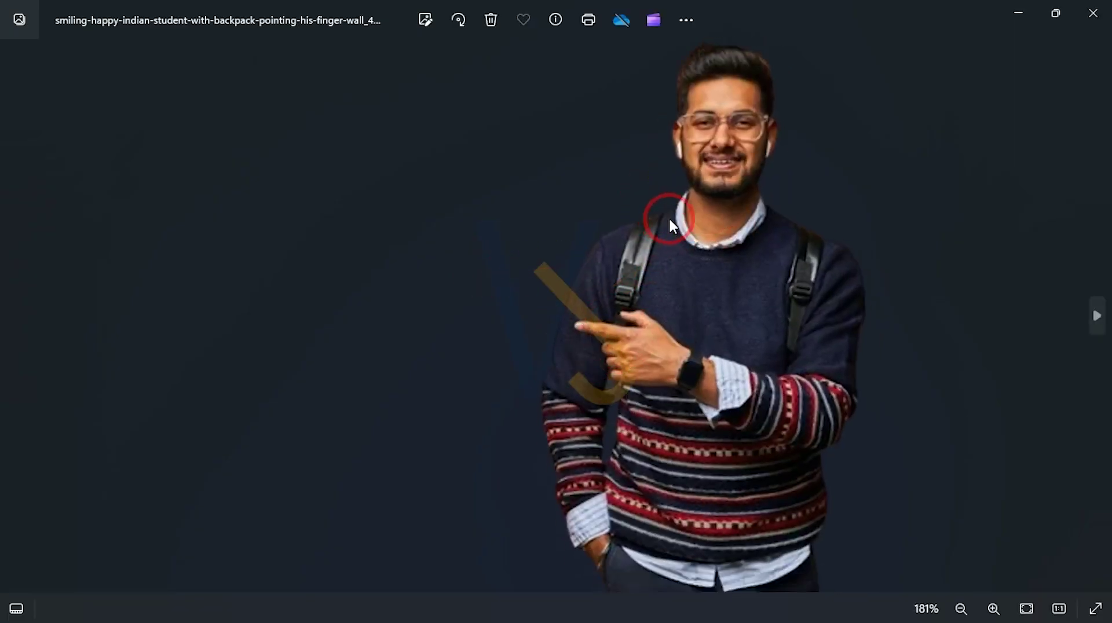
scroll(670, 220, down, 2)
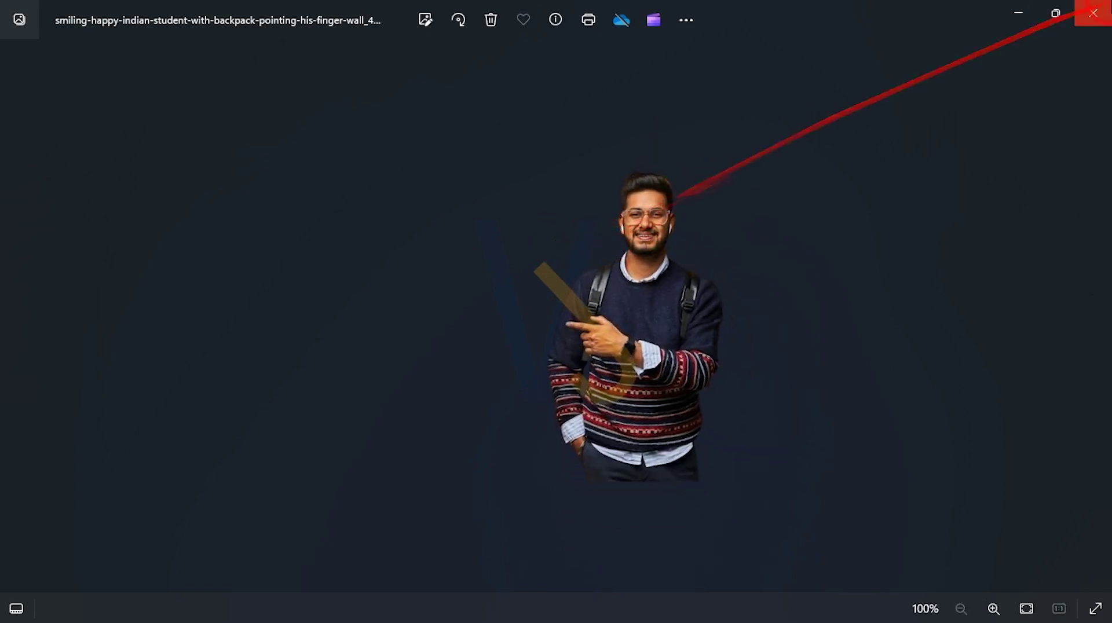
click(1097, 17)
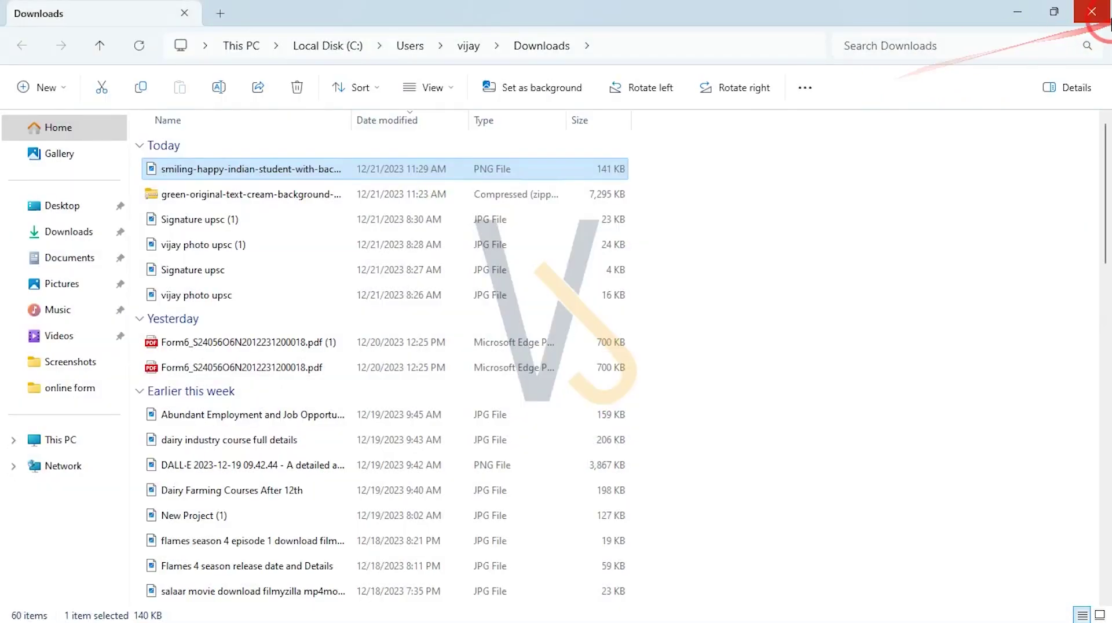
click(1093, 12)
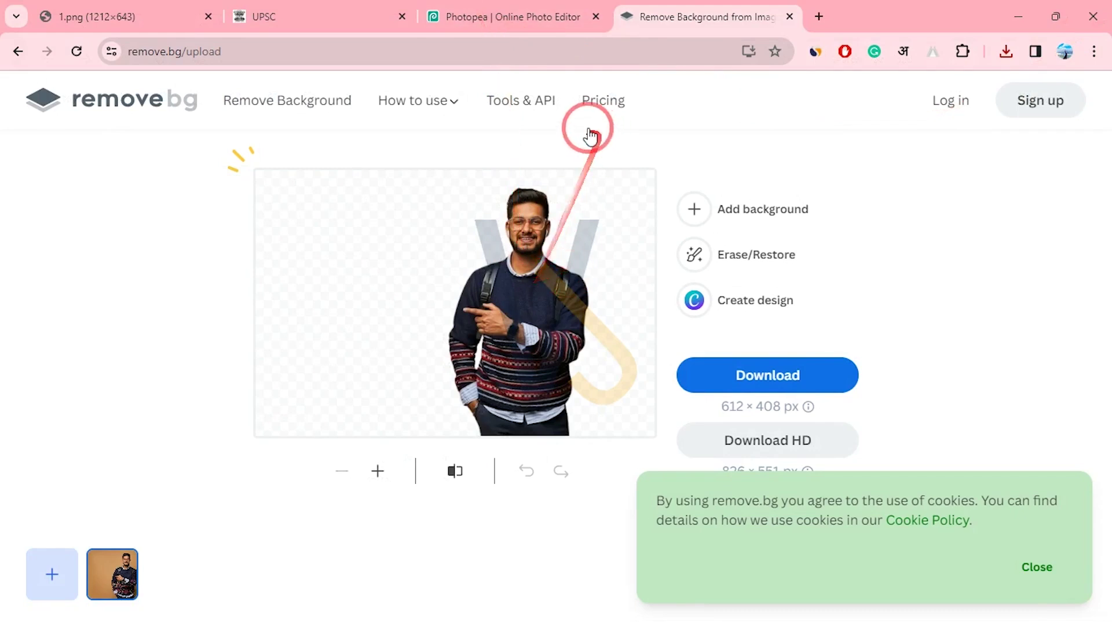
Switch to Photopea, activate the Crop tool on the woman's photo, and check the photograph dimension rules in 1.png
click(557, 23)
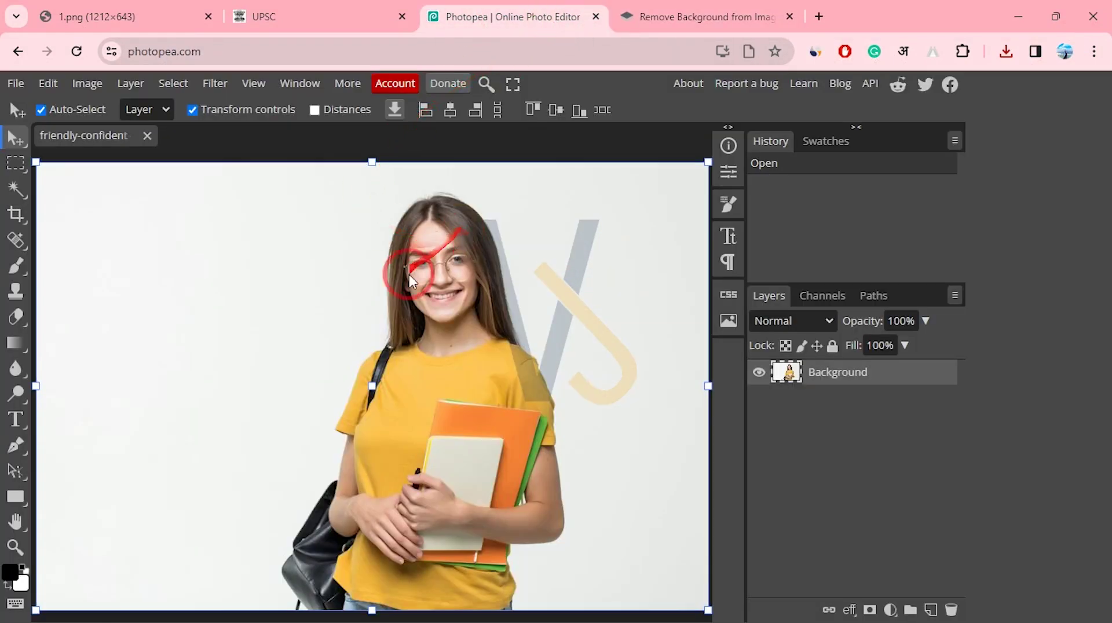
click(15, 225)
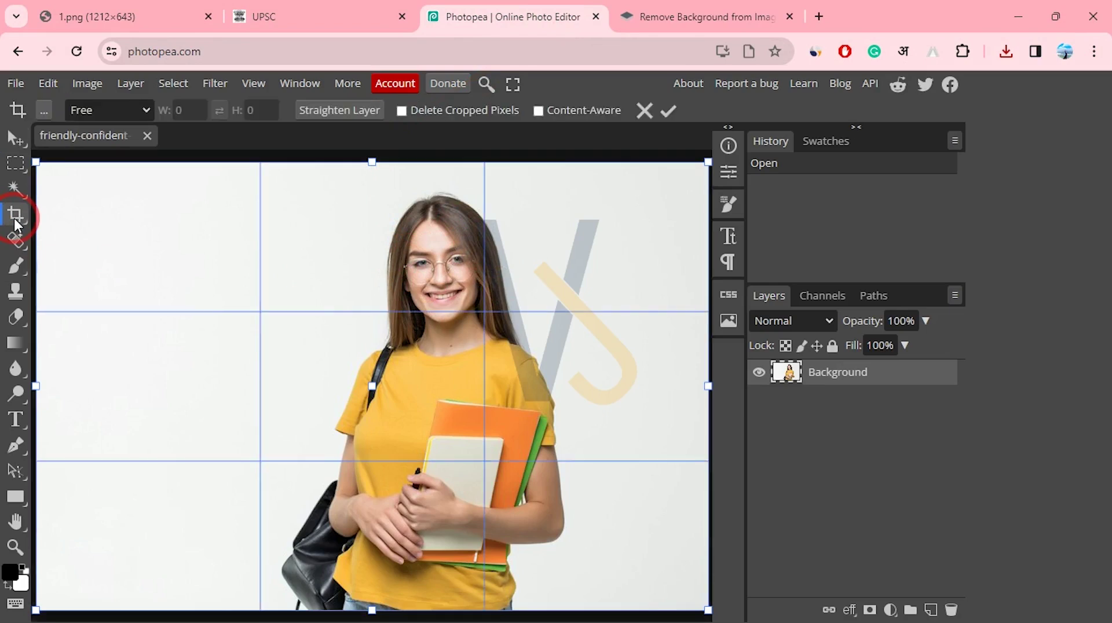
click(160, 27)
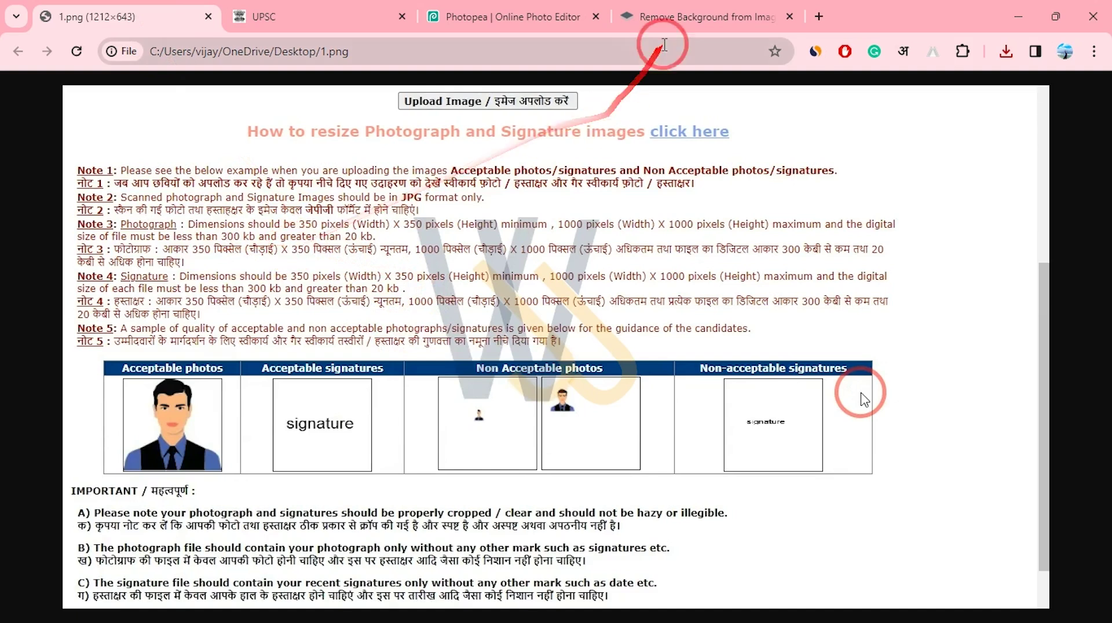
click(523, 15)
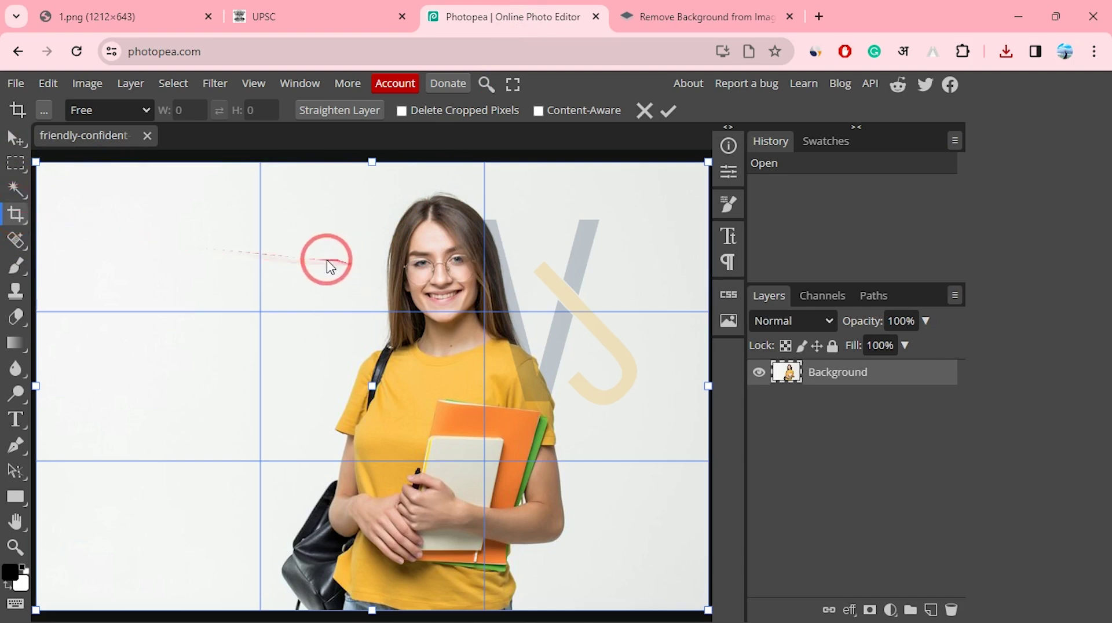
Set the crop mode to Fixed Ratio with a width of 350 and a height of 350
click(106, 110)
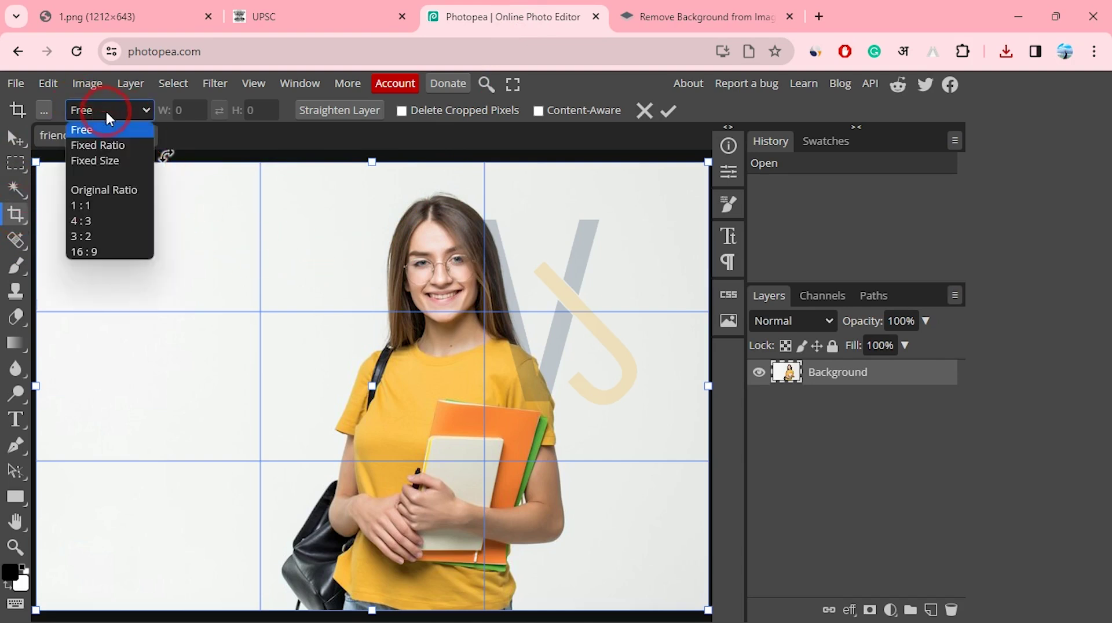
click(87, 126)
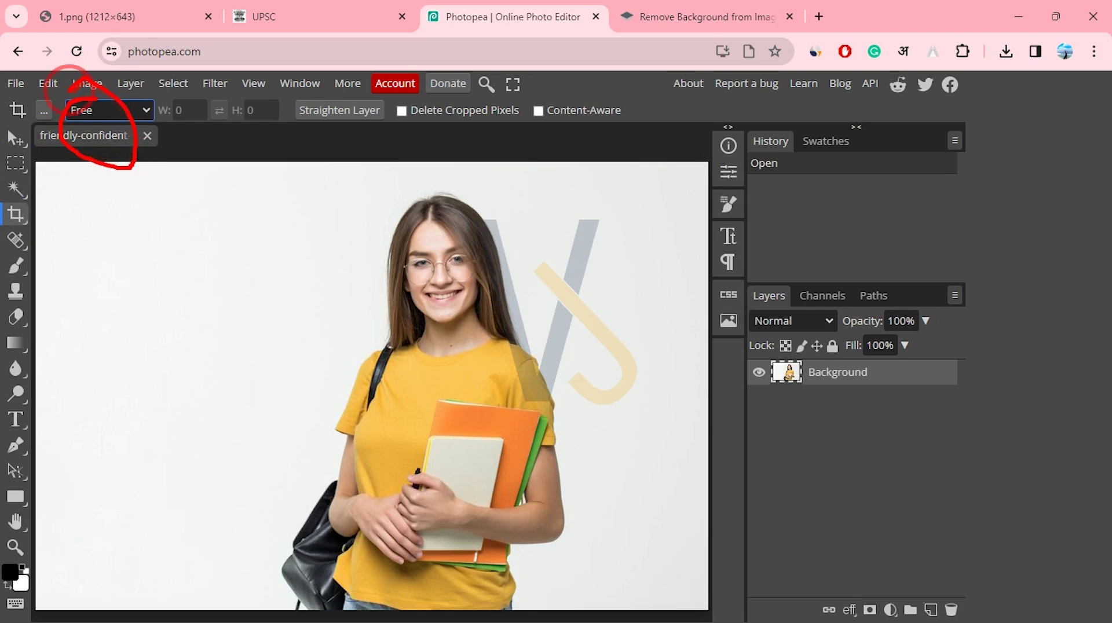
click(106, 111)
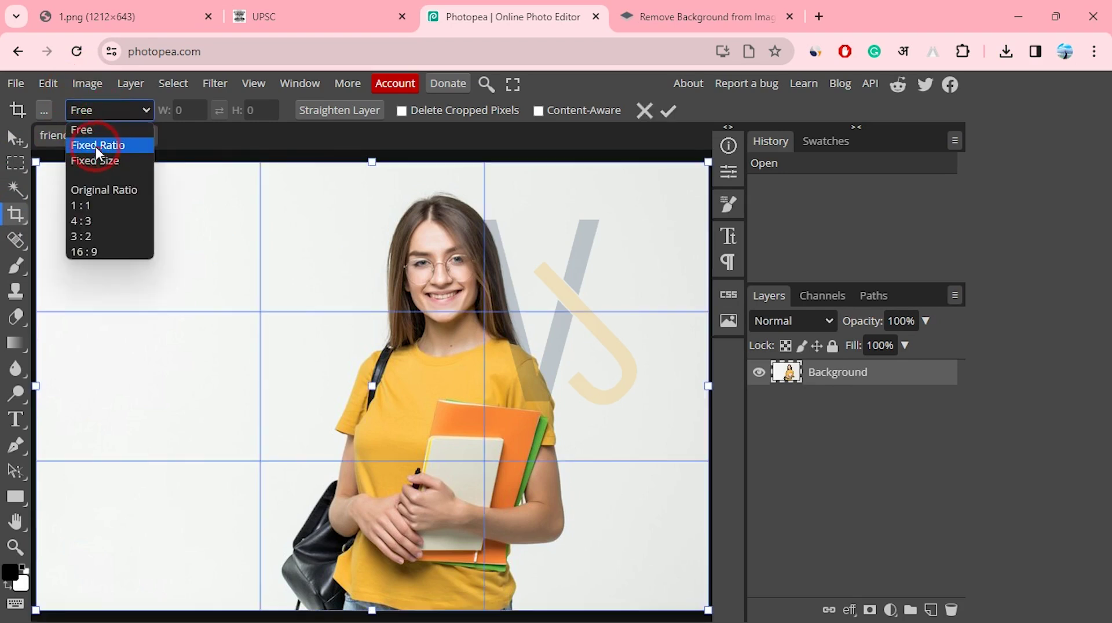
click(142, 147)
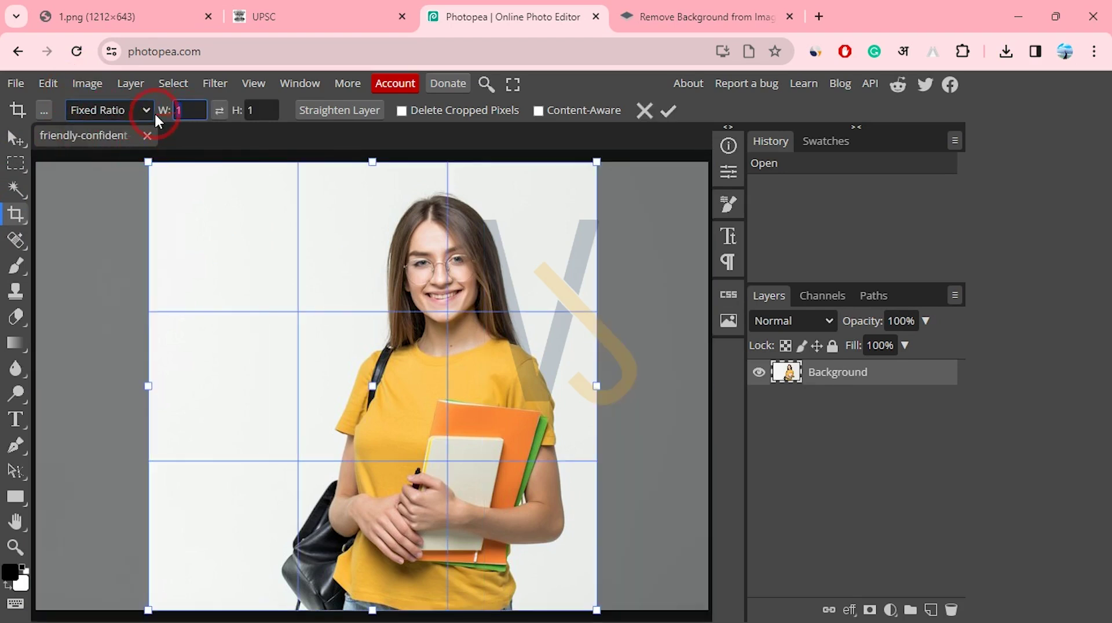
text(350)
key(Tab)
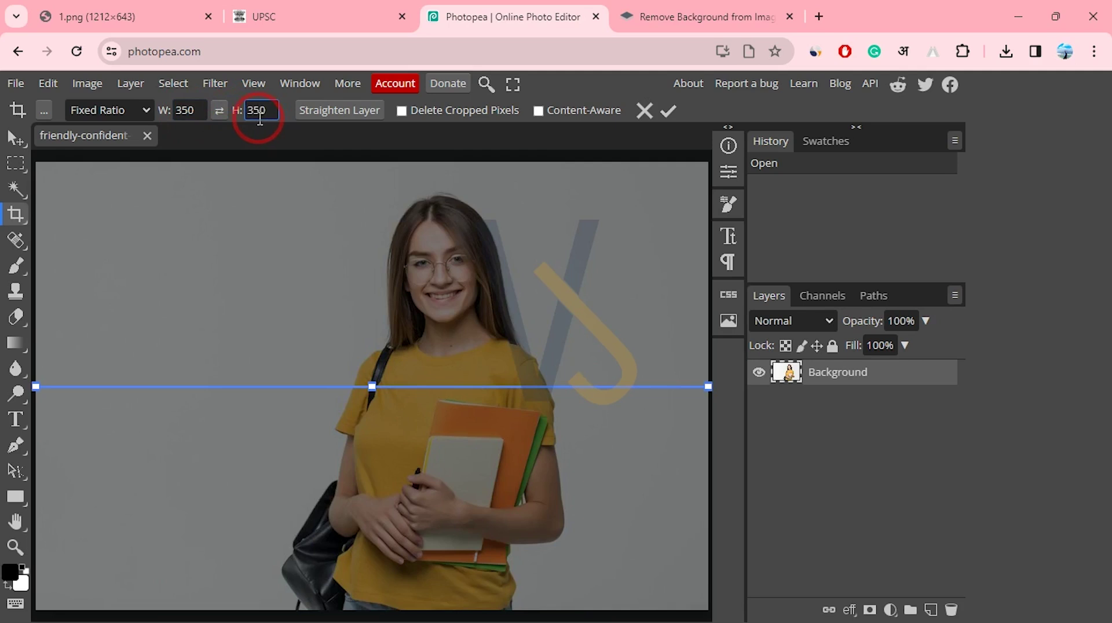
Change the fixed crop ratio to a width of 400 and a height of 400
click(196, 109)
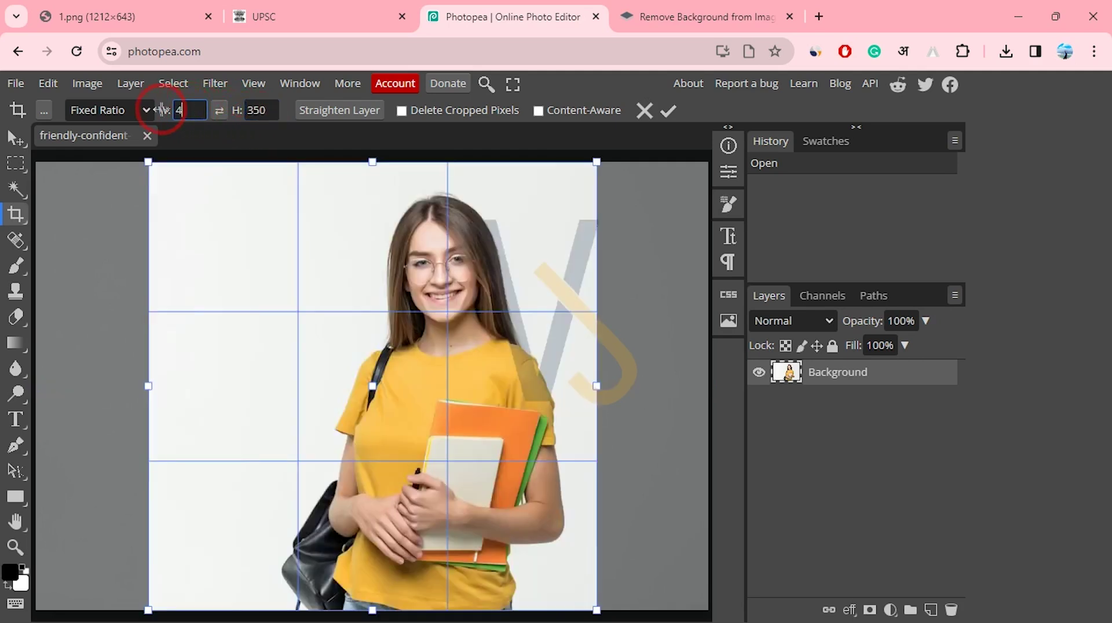
click(264, 110)
text(400)
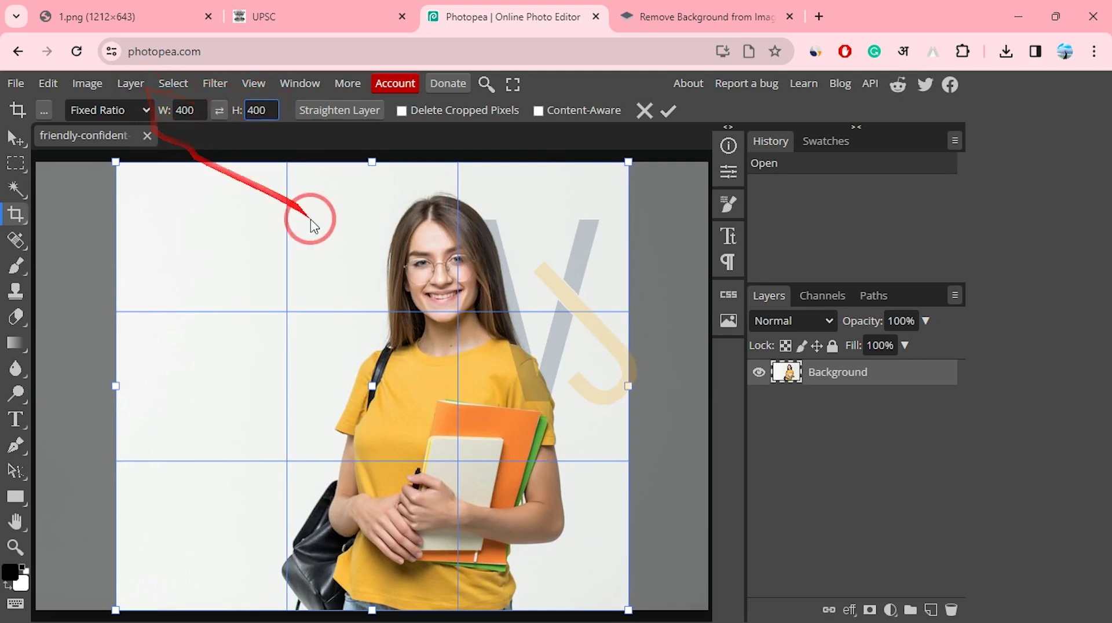
click(322, 253)
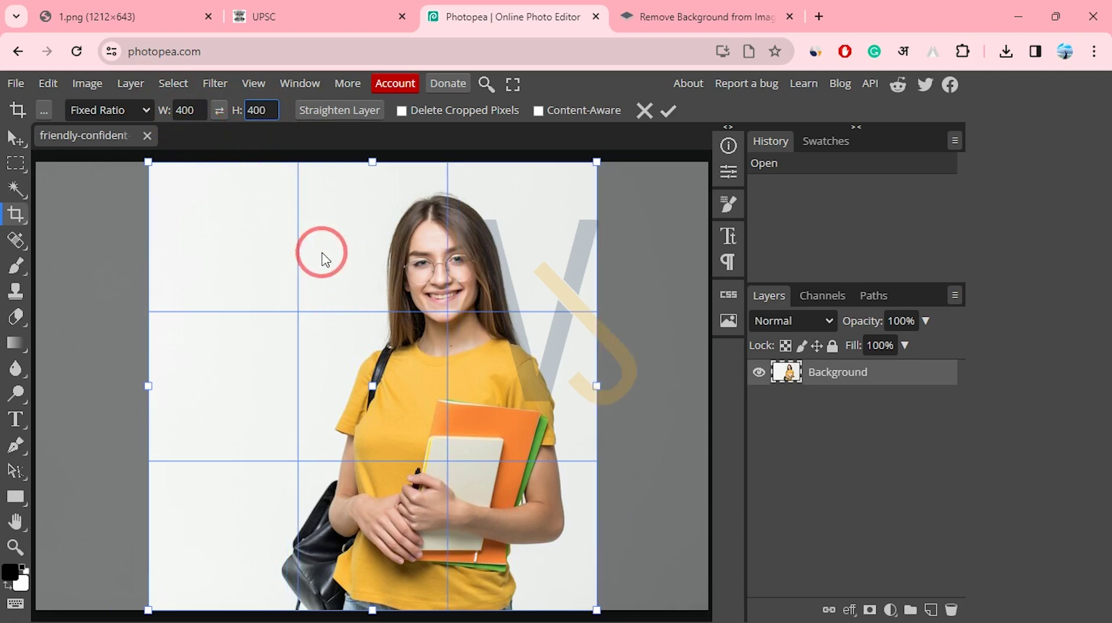
Fit the square crop frame around the woman's head and shoulders and apply the crop
drag(579, 605, 421, 426)
drag(391, 391, 537, 391)
drag(432, 438, 433, 394)
drag(466, 313, 468, 323)
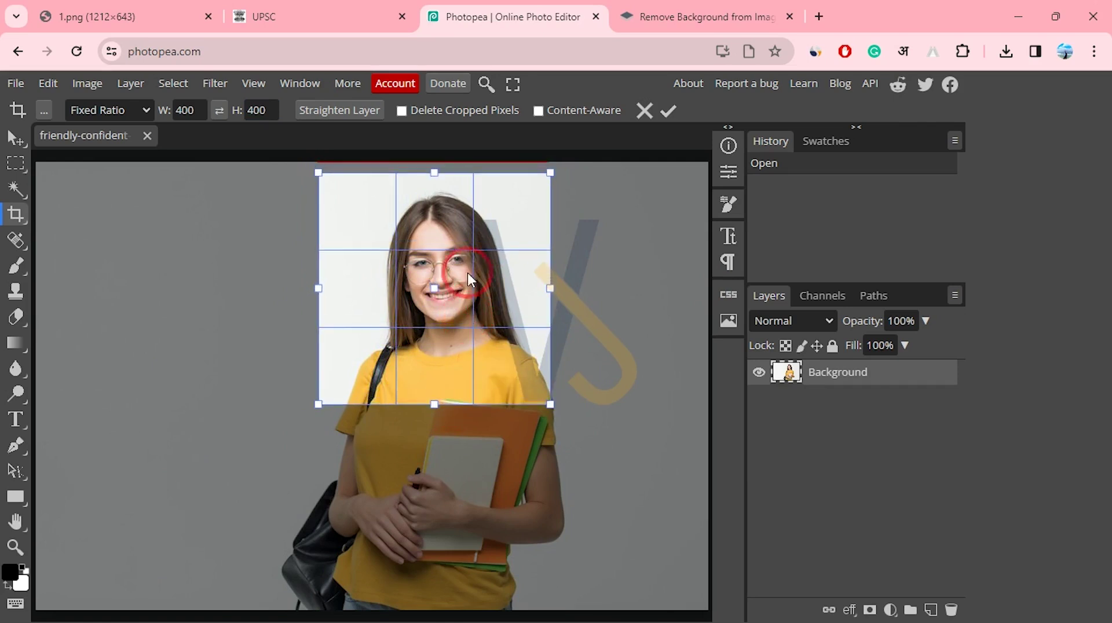
drag(435, 177, 435, 183)
drag(427, 311, 443, 326)
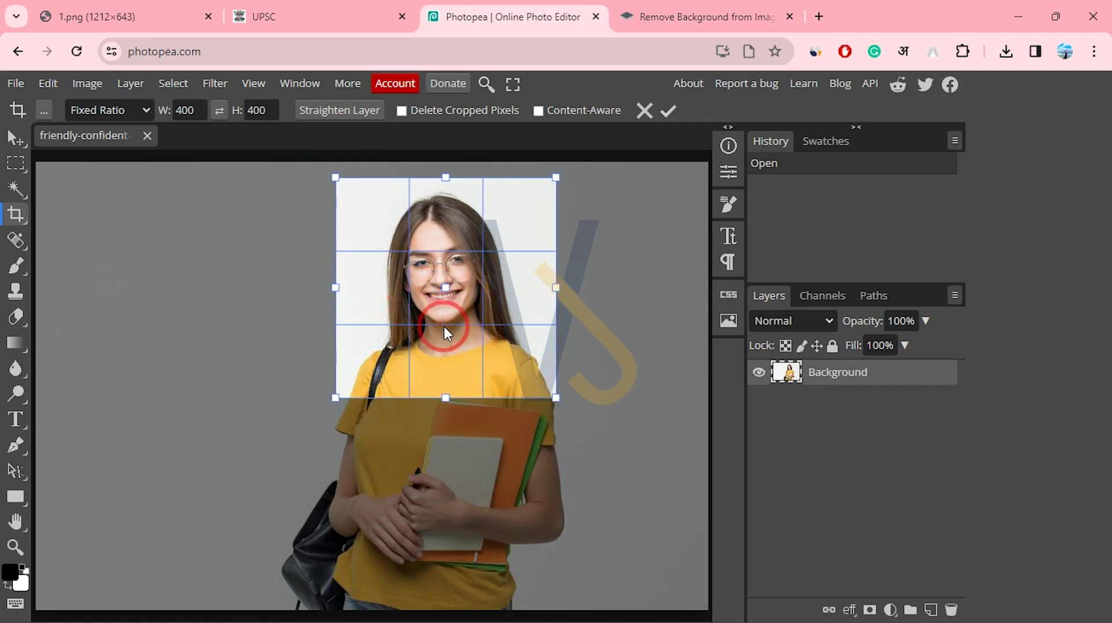
double_click(452, 297)
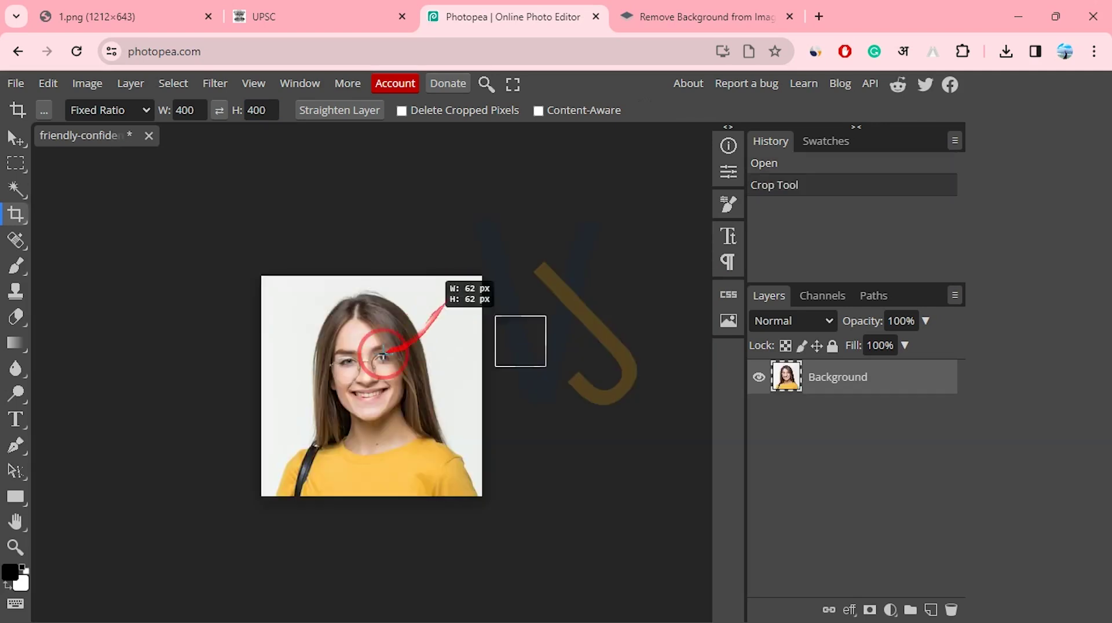
mouse_move(523, 369)
mouse_down()
mouse_move(513, 374)
mouse_move(541, 371)
mouse_up()
double_click(562, 383)
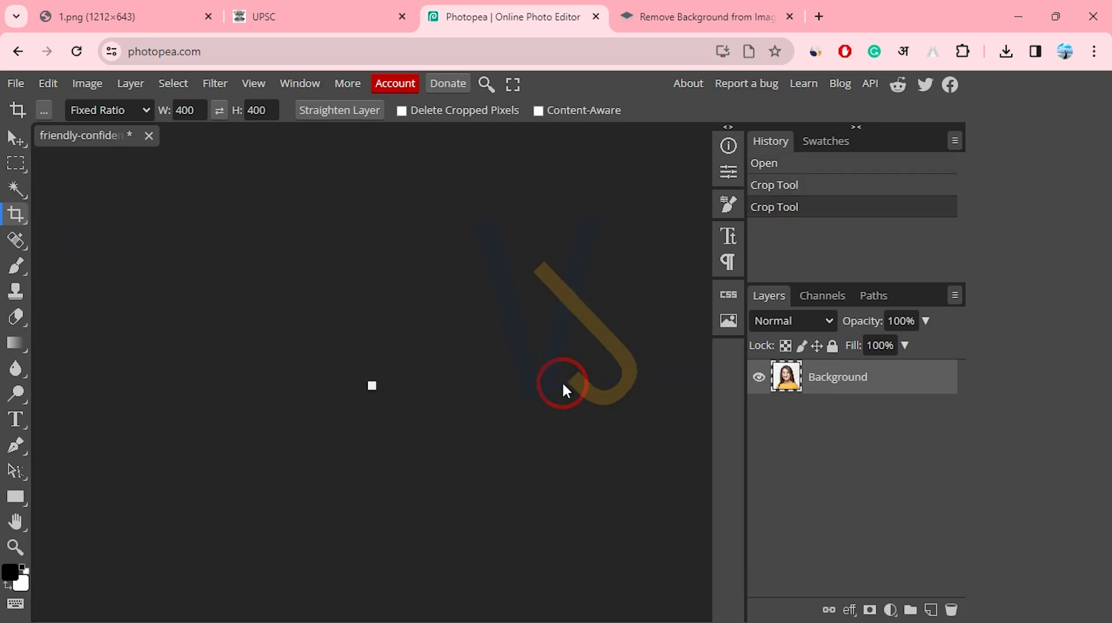
key(ctrl+z)
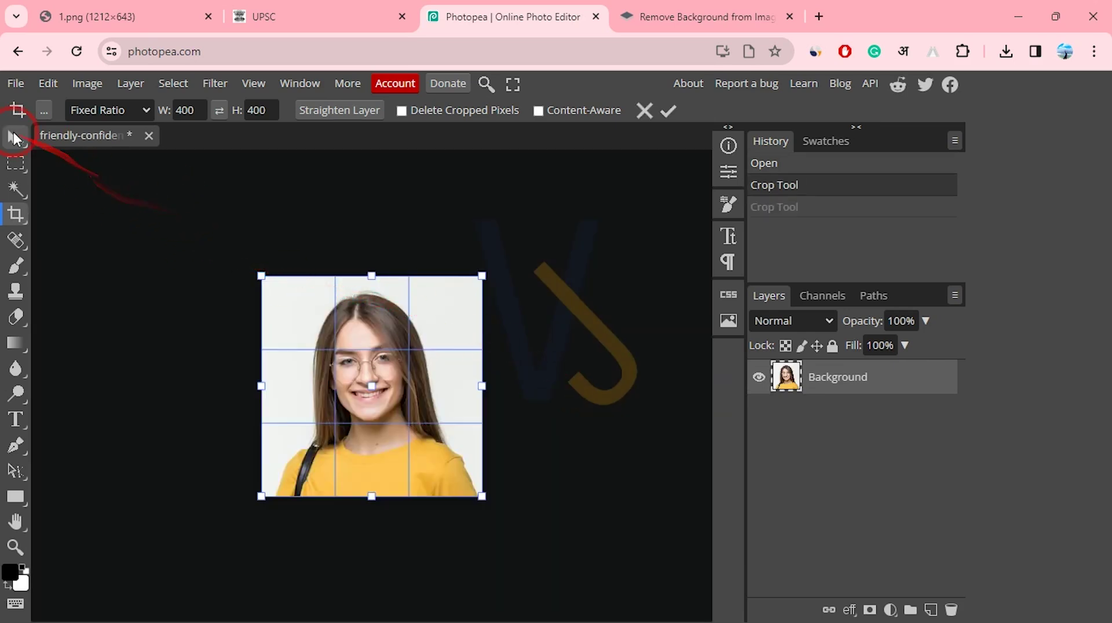
Switch to the Move tool and set up a JPG export named photo at 400 × 400 px
key(v)
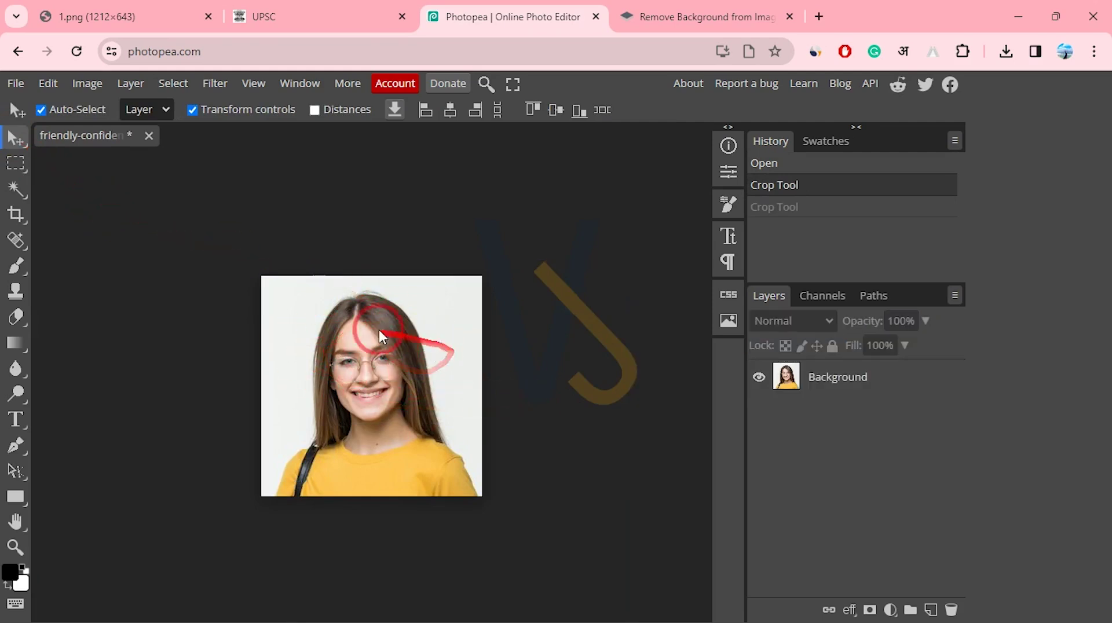
click(18, 84)
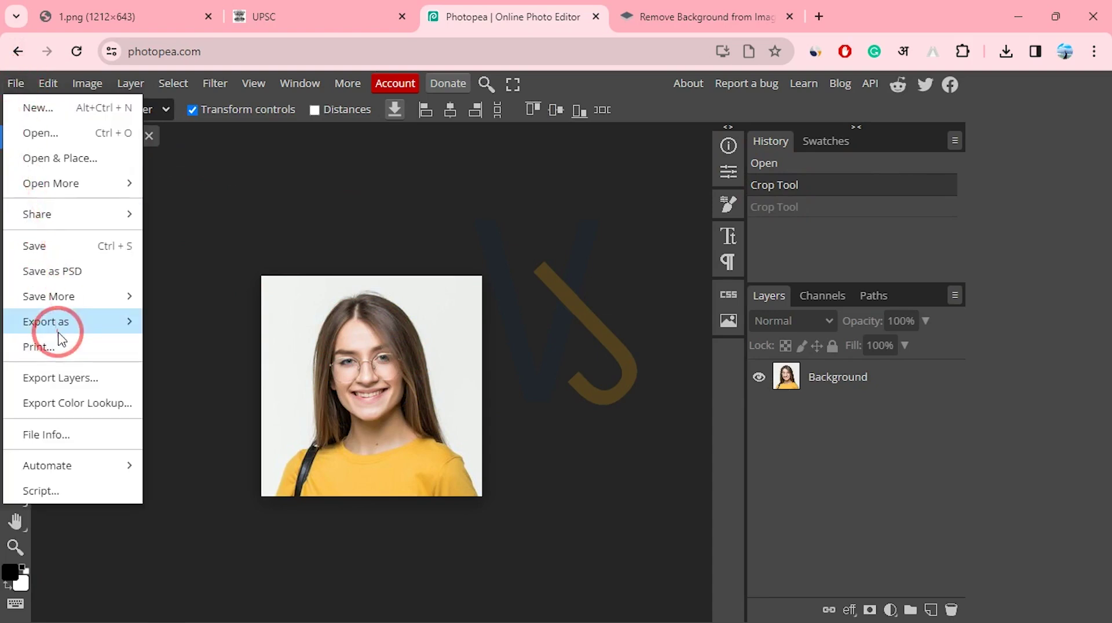
mouse_move(62, 338)
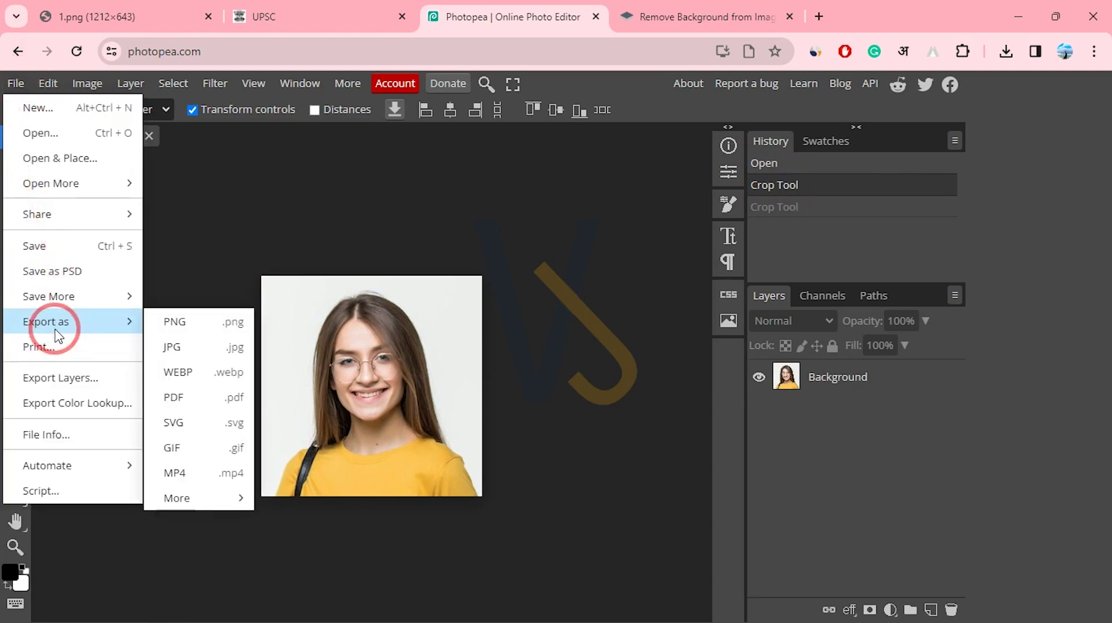
click(182, 354)
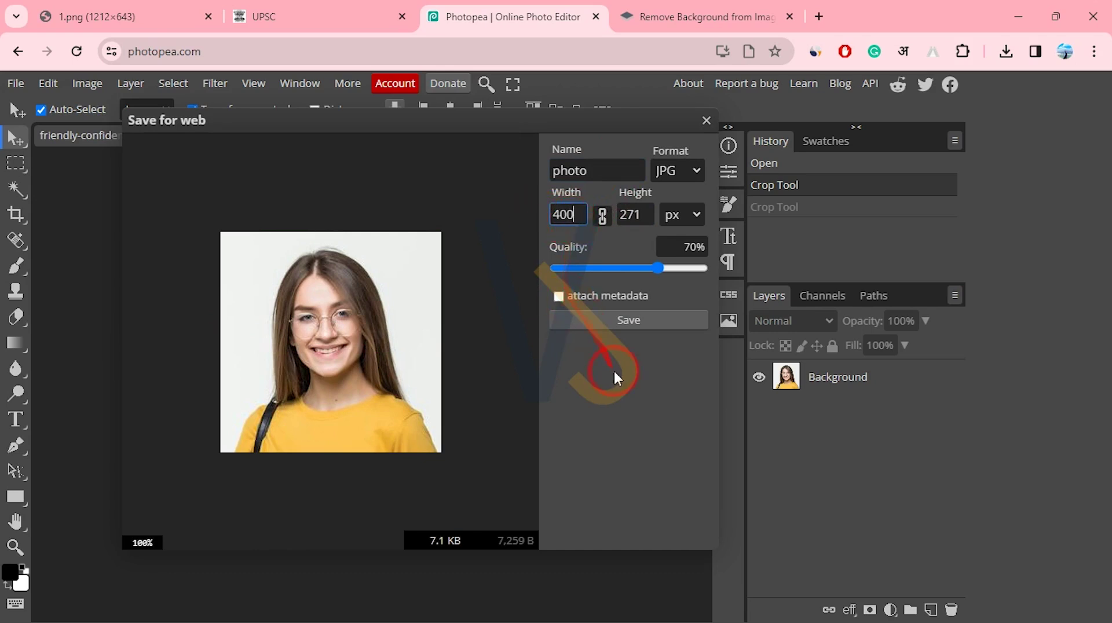
click(610, 199)
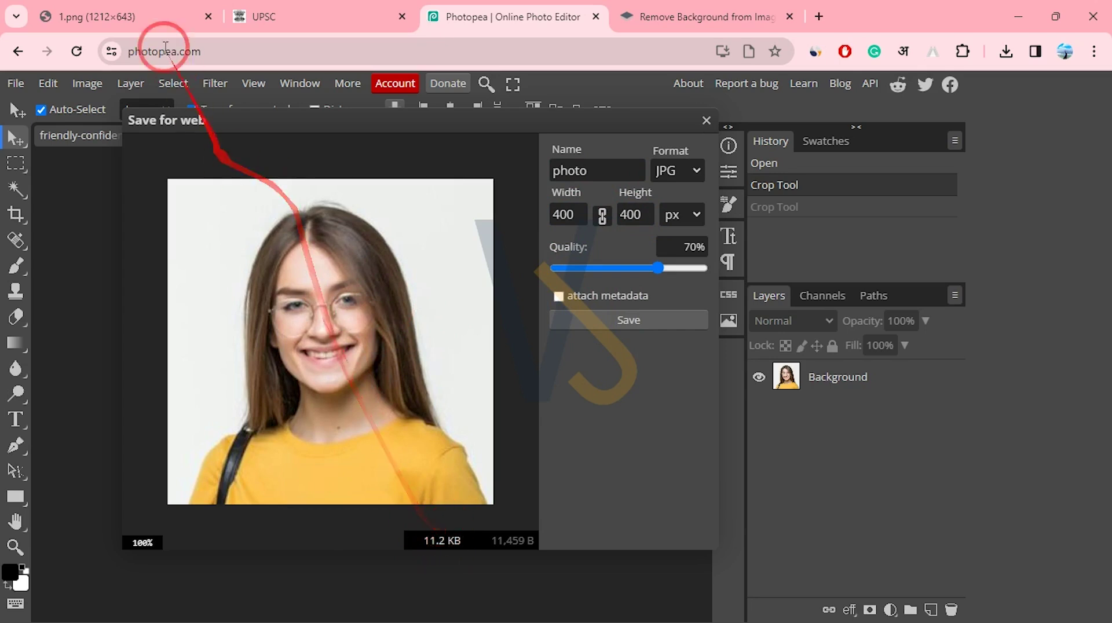
Check the photograph dimension and file size limits in the 1.png requirements image, and return to Photopea
click(126, 13)
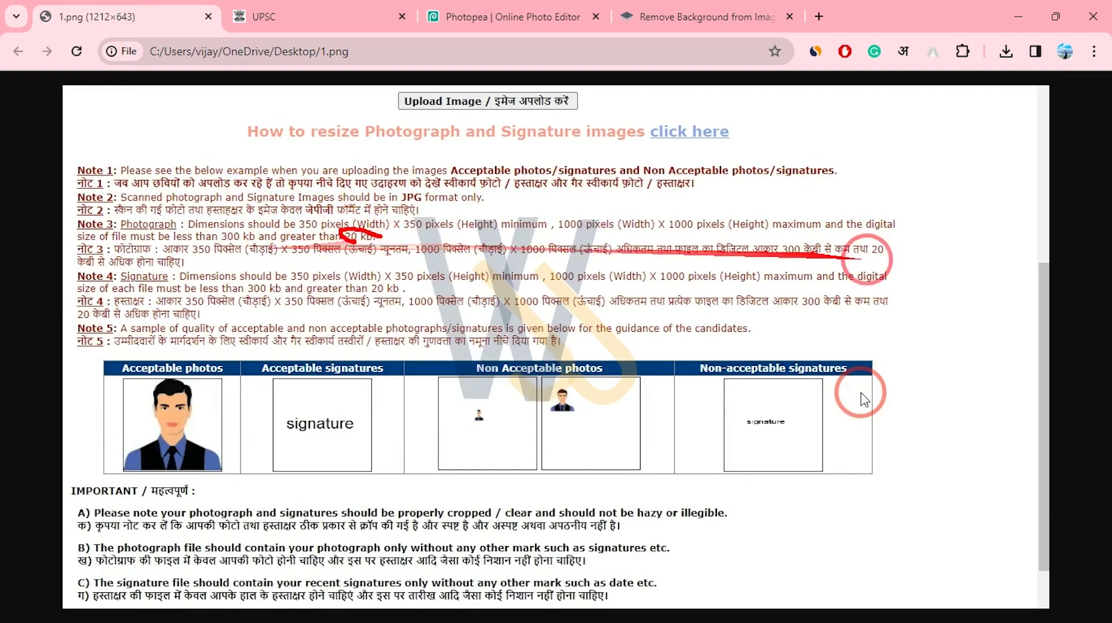
mouse_move(775, 259)
mouse_down()
mouse_move(886, 256)
mouse_move(884, 243)
mouse_move(836, 233)
mouse_move(778, 255)
mouse_up()
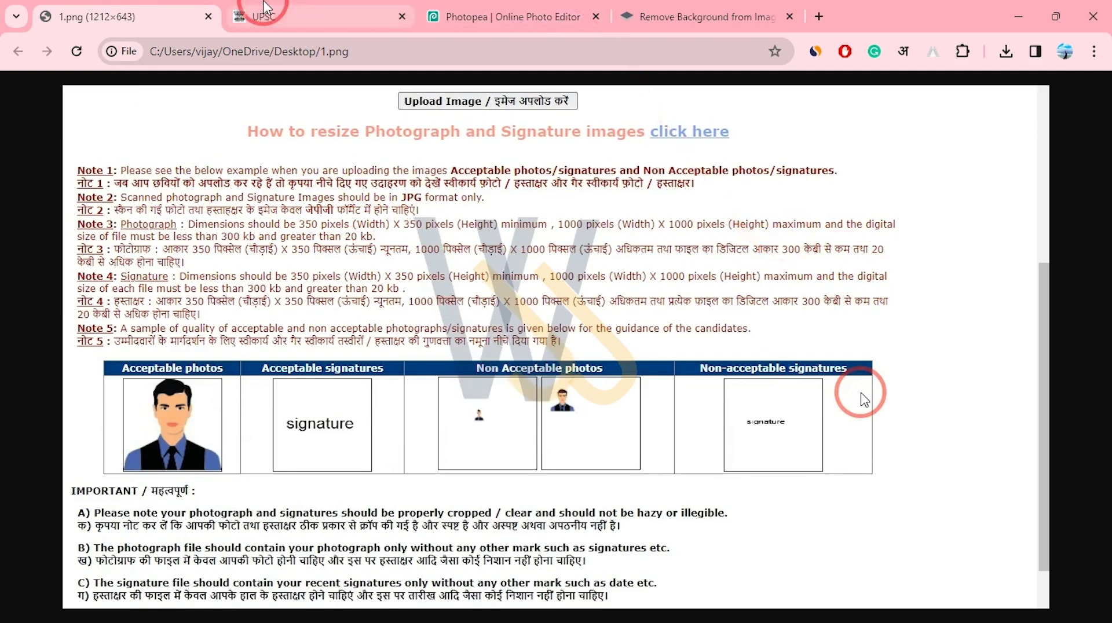
click(547, 28)
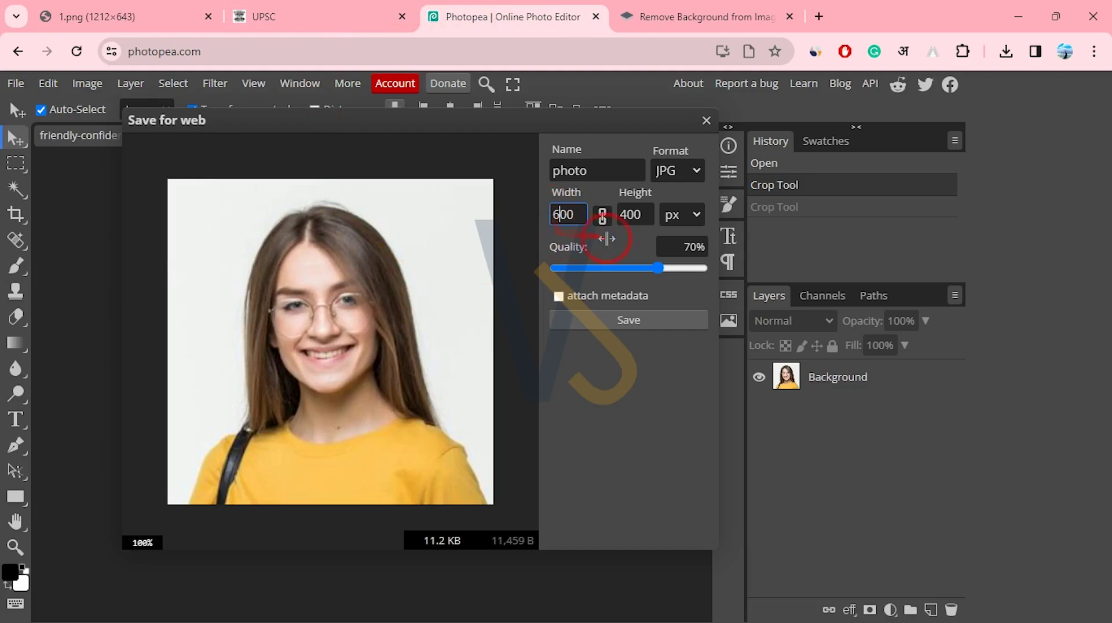
Enlarge the photo export to 650 × 650 px and save the JPG
key(Tab)
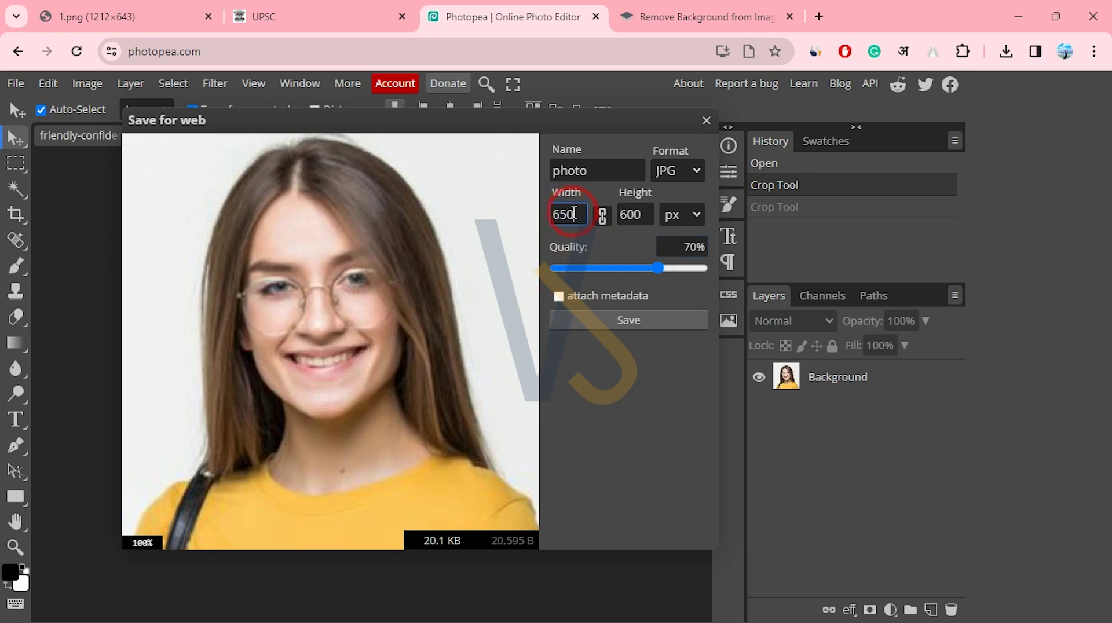
click(573, 214)
text(650)
key(Return)
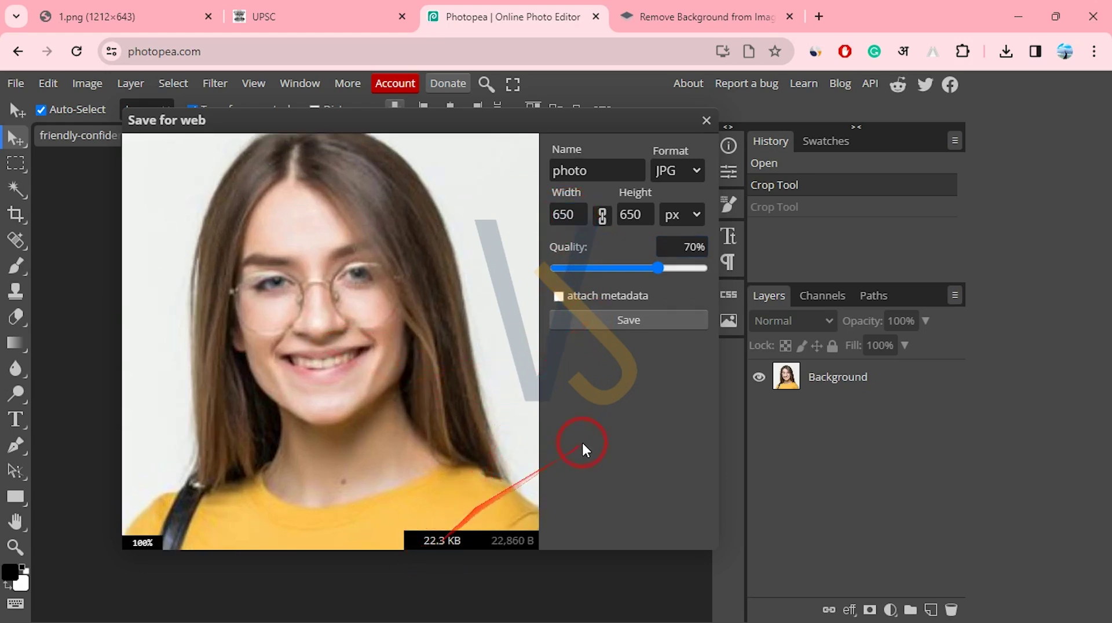
click(638, 322)
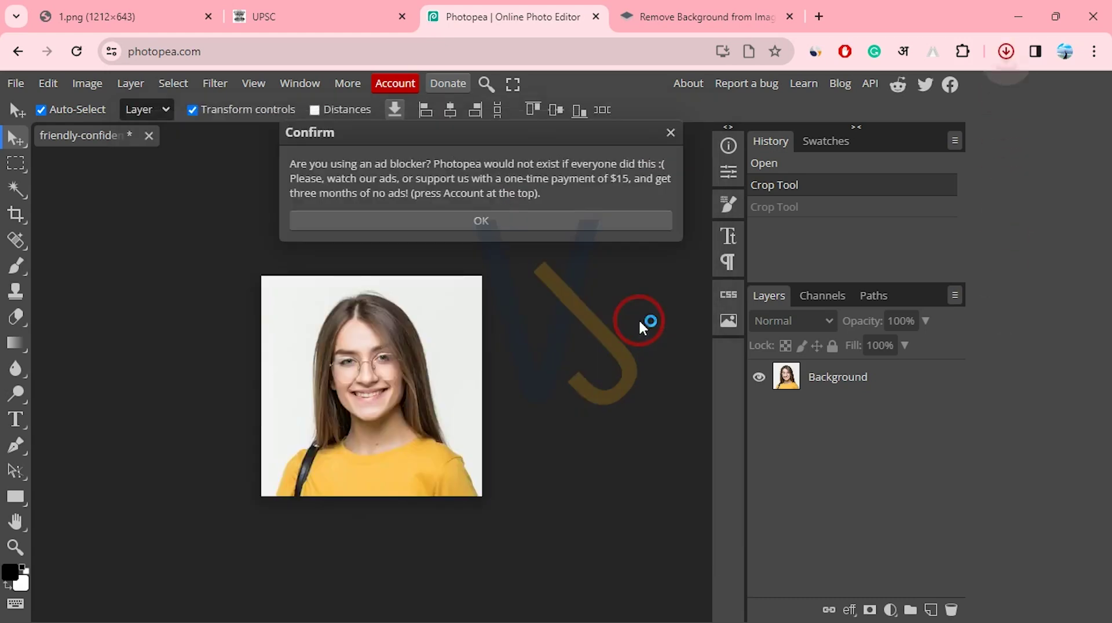
Locate the downloaded photo.jpg in its folder, view the image, and dismiss the ad blocker notice in Photopea
click(1006, 51)
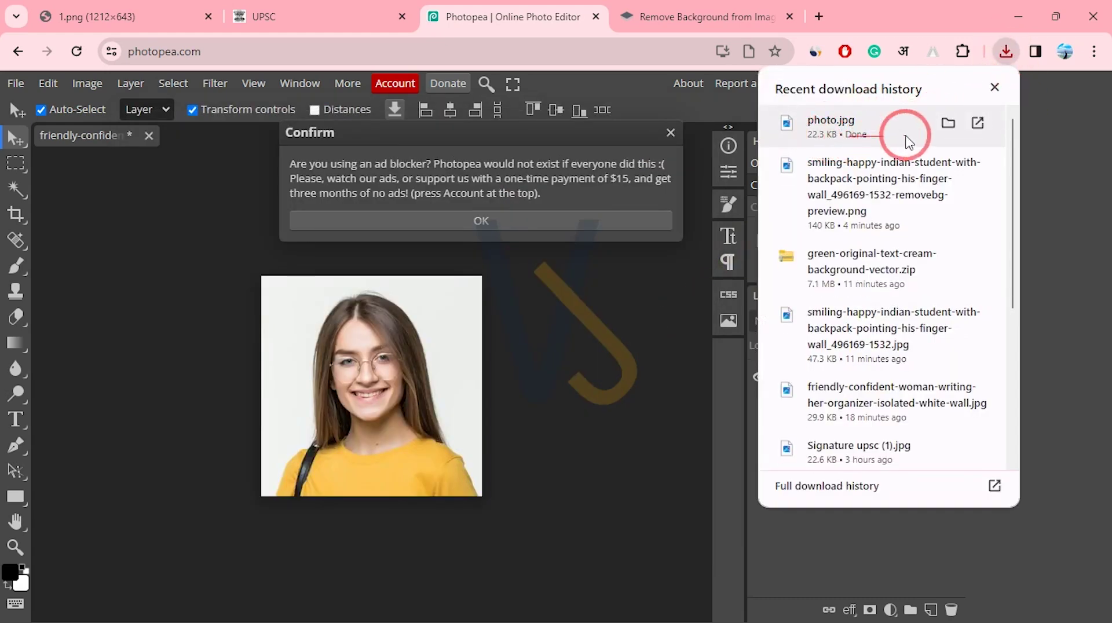
click(947, 123)
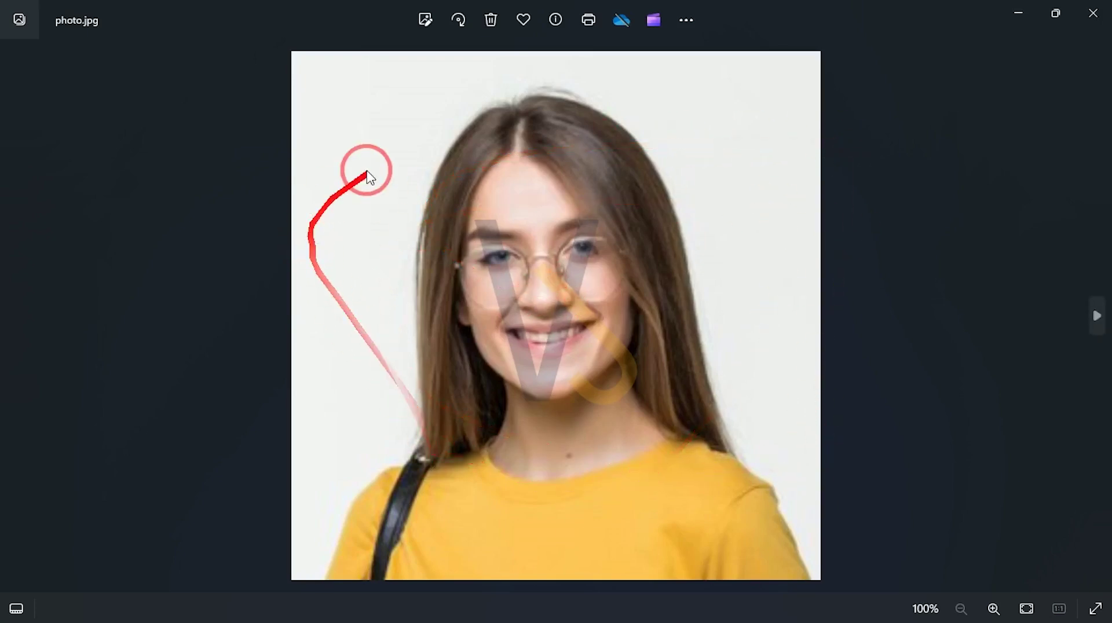
click(1098, 14)
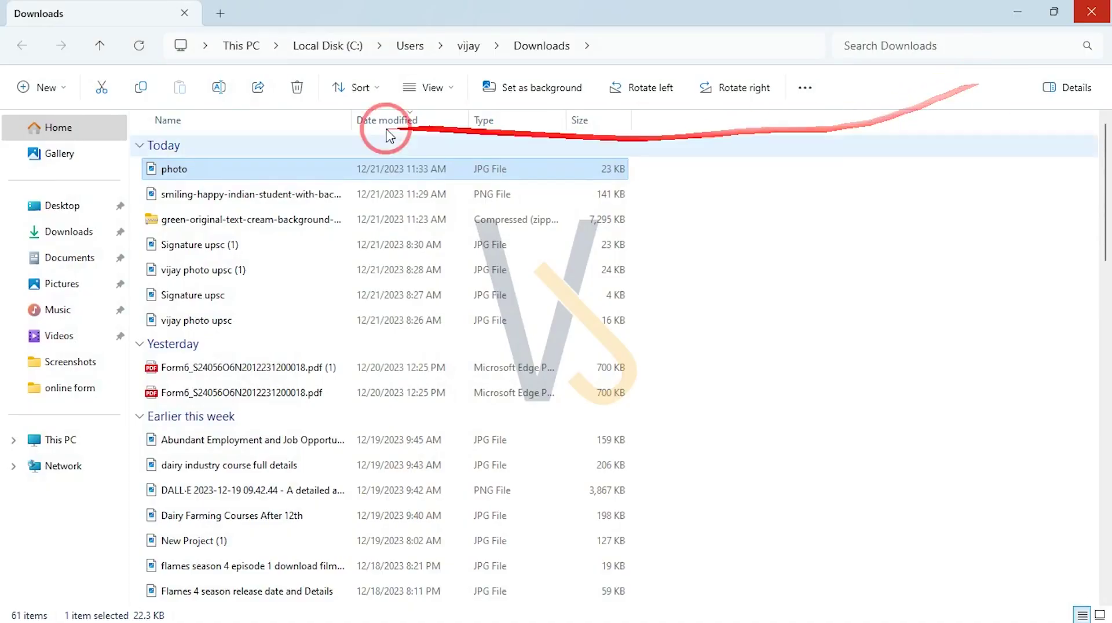
click(1091, 11)
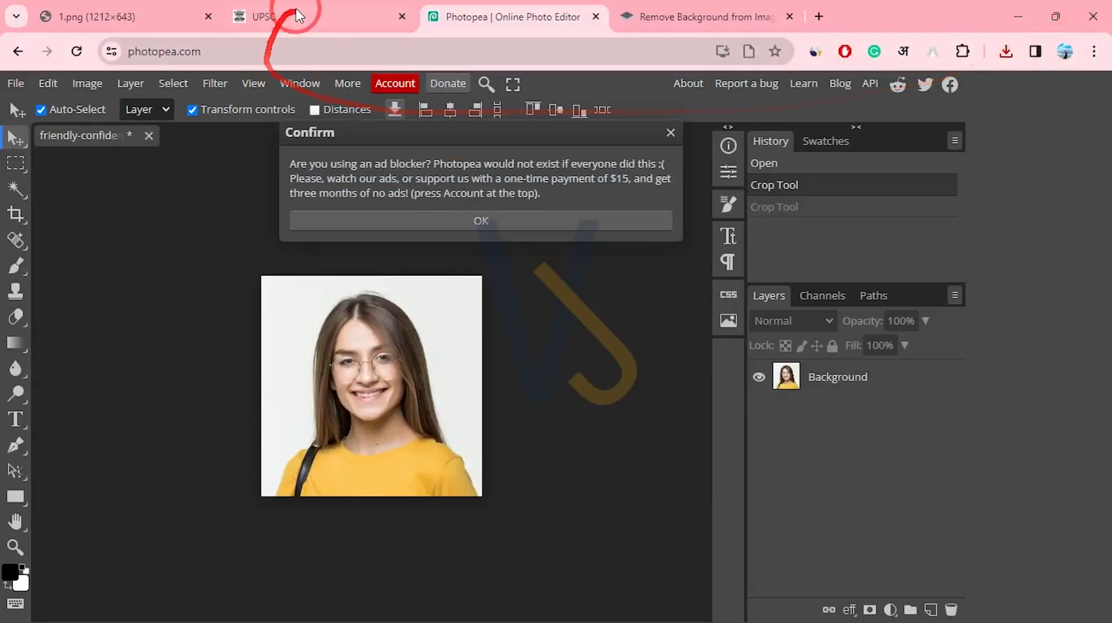
click(466, 219)
Open the signature file v813-aew-30.psd from the green-original-text-cream-background-vector folder in Downloads
click(317, 28)
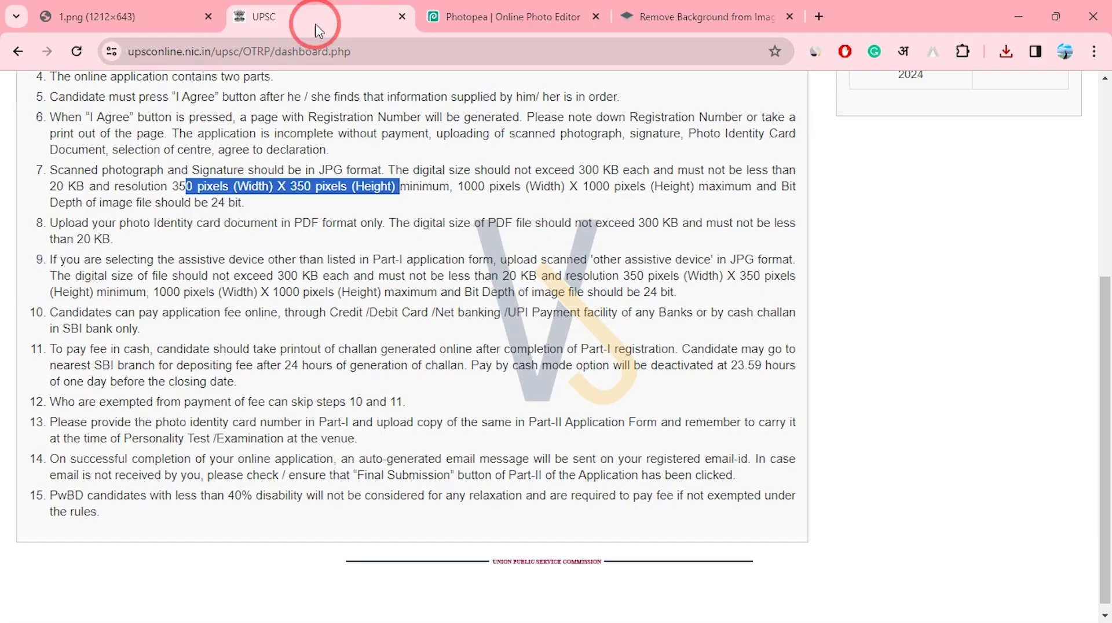
click(504, 17)
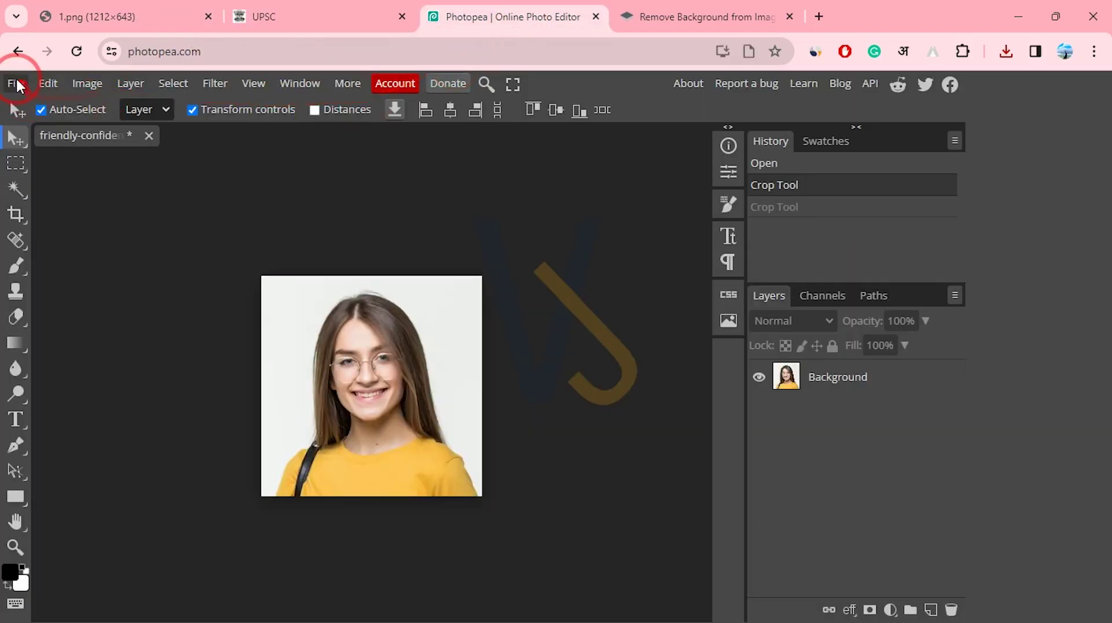
click(15, 83)
click(42, 137)
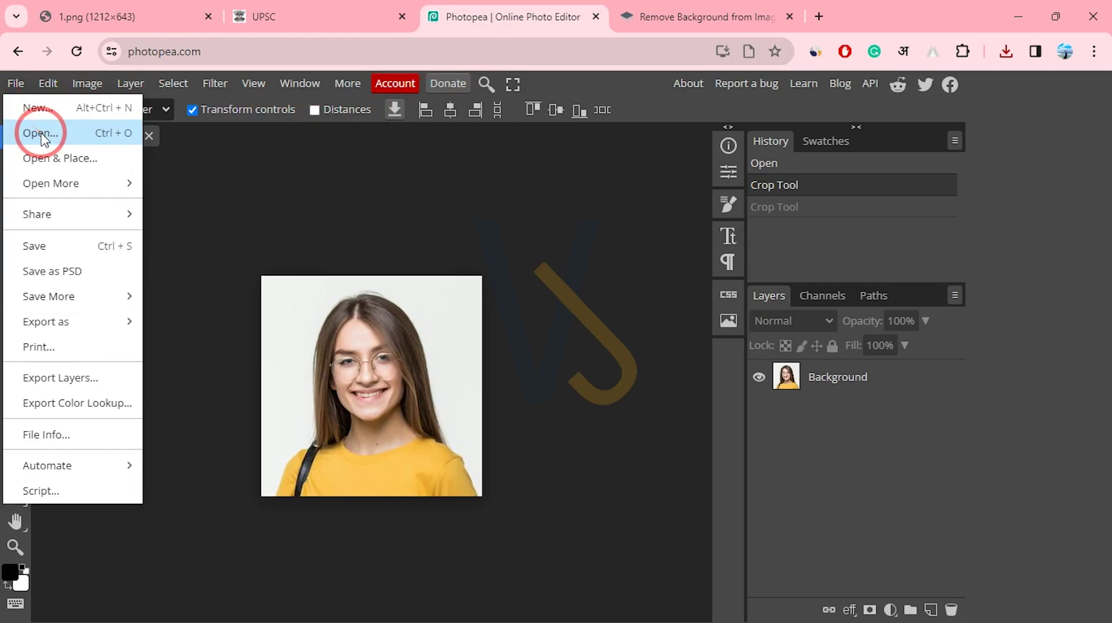
click(37, 138)
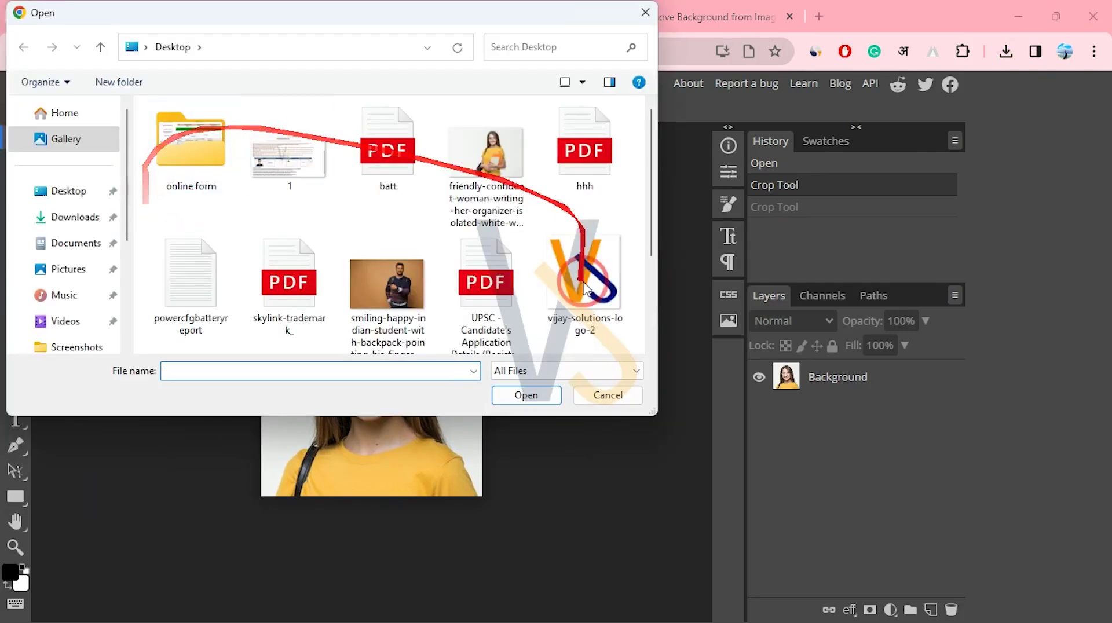
click(74, 219)
double_click(409, 303)
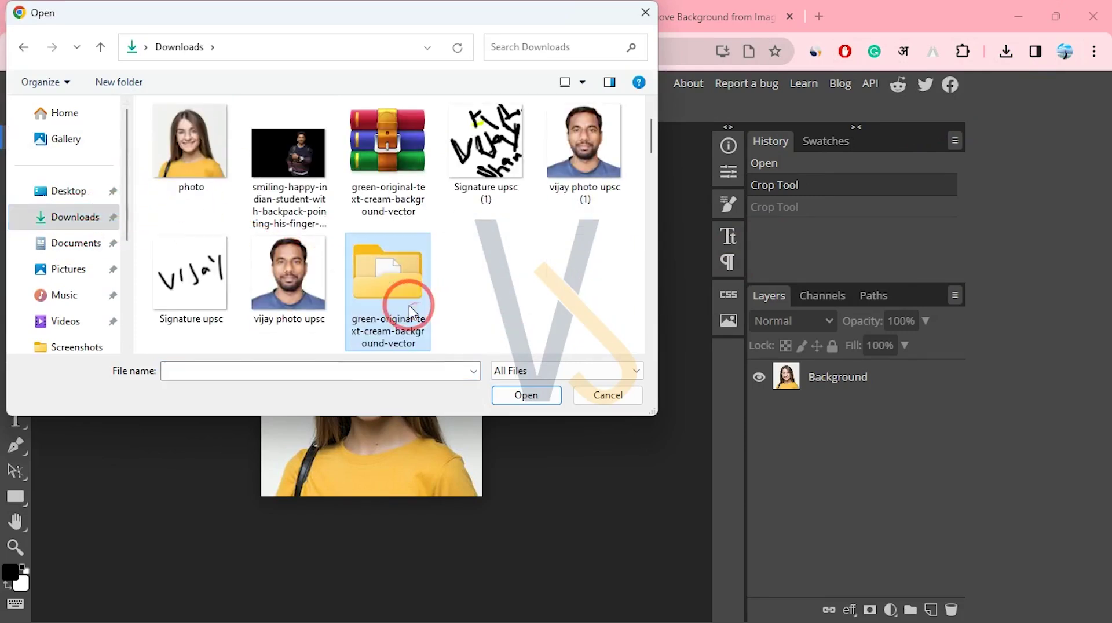
click(198, 183)
click(523, 393)
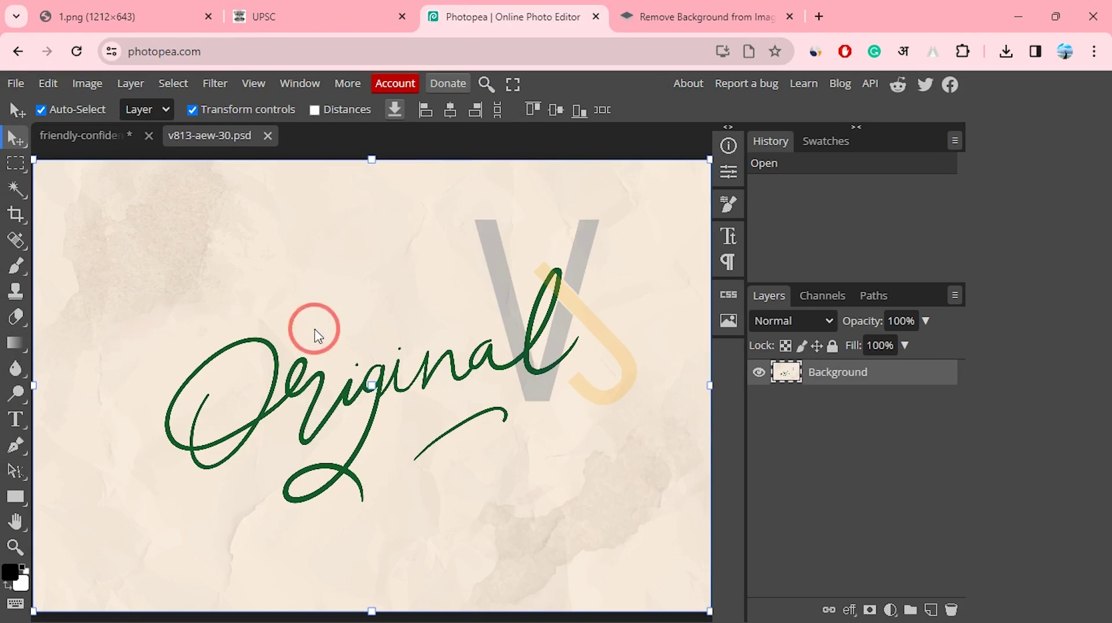
Crop the signature image to a centred square using the 400 × 400 fixed ratio
click(15, 216)
click(186, 111)
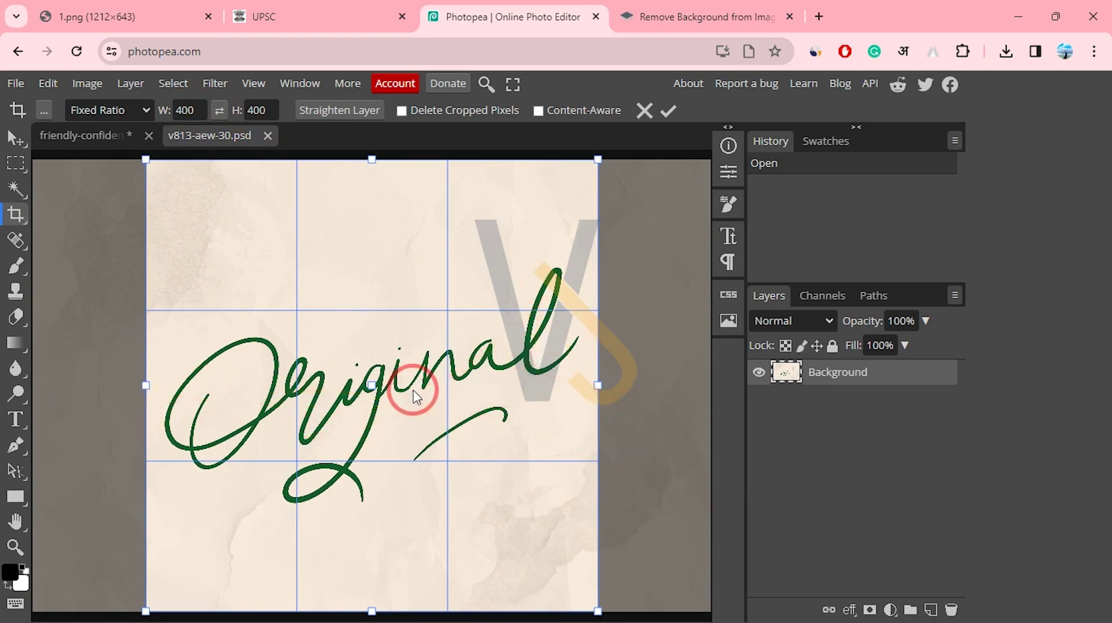
key(Return)
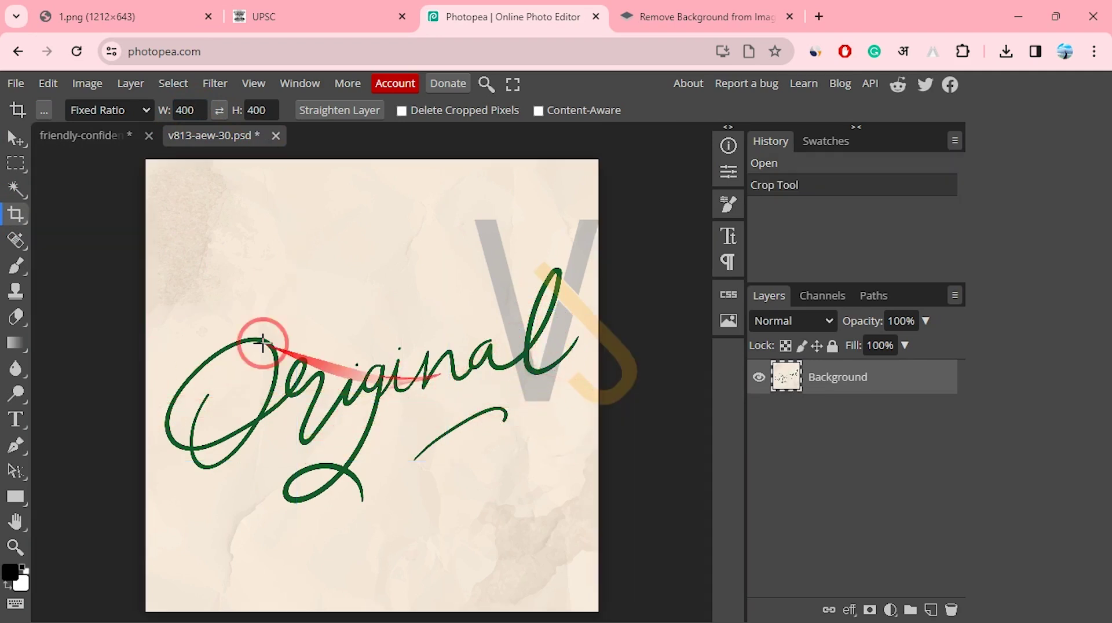
Set up a JPG export of the cropped signature named sing at 400 × 400 px
click(18, 83)
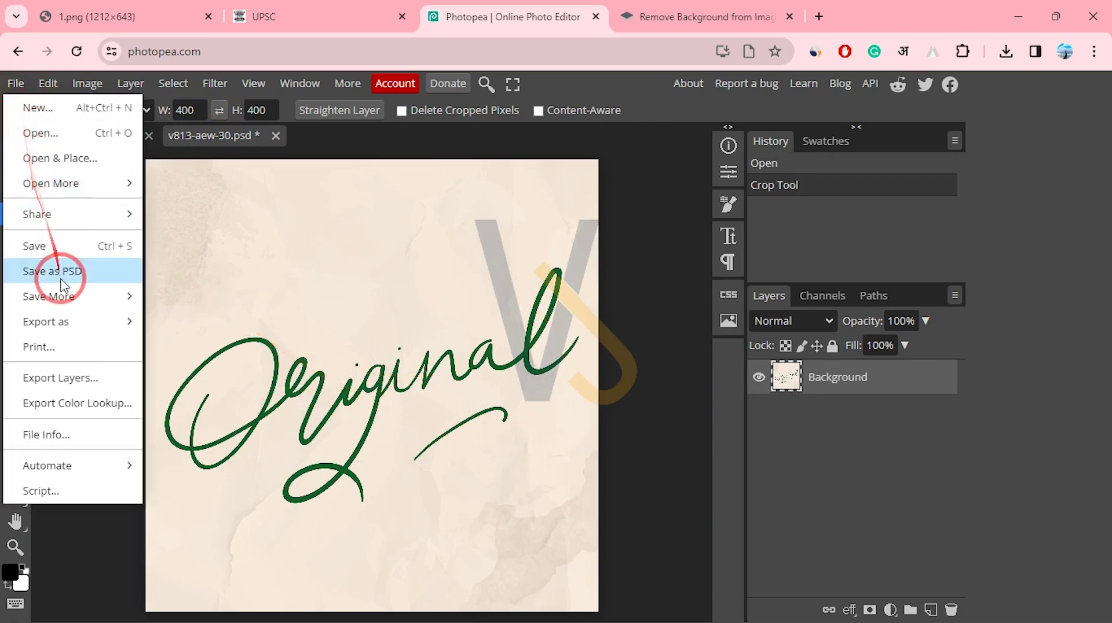
mouse_move(67, 323)
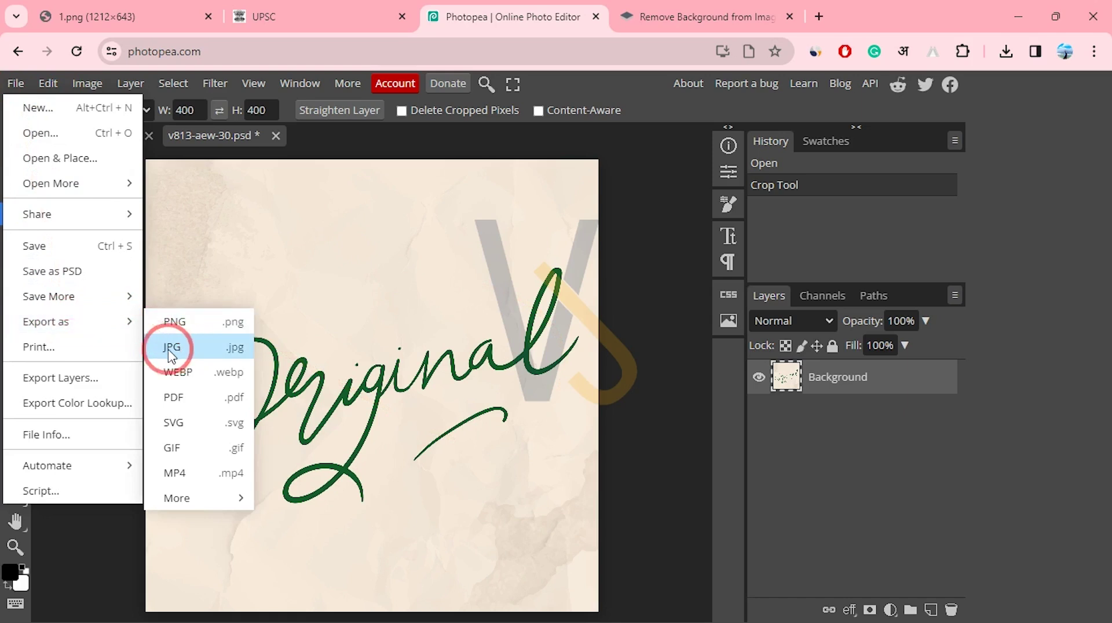
click(187, 353)
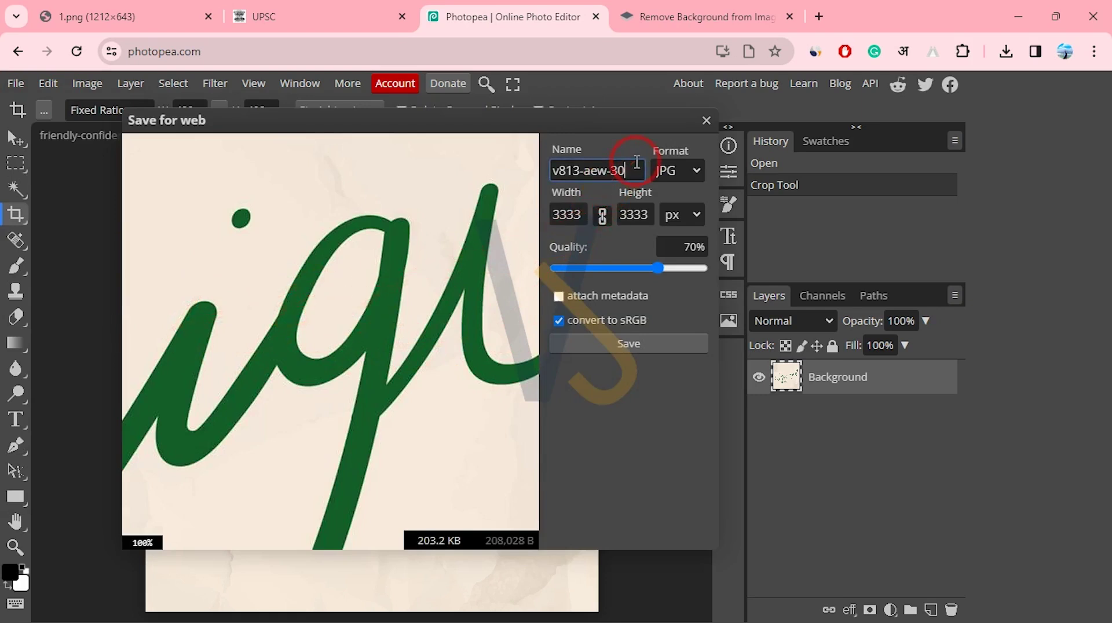
drag(637, 162, 477, 156)
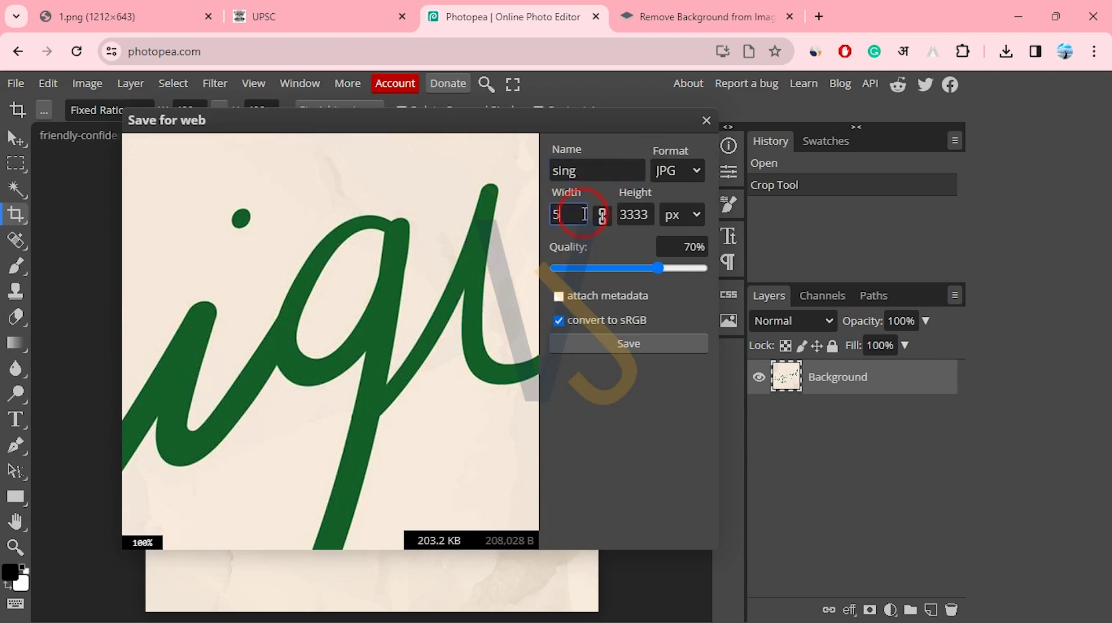
click(584, 214)
text(400)
key(Return)
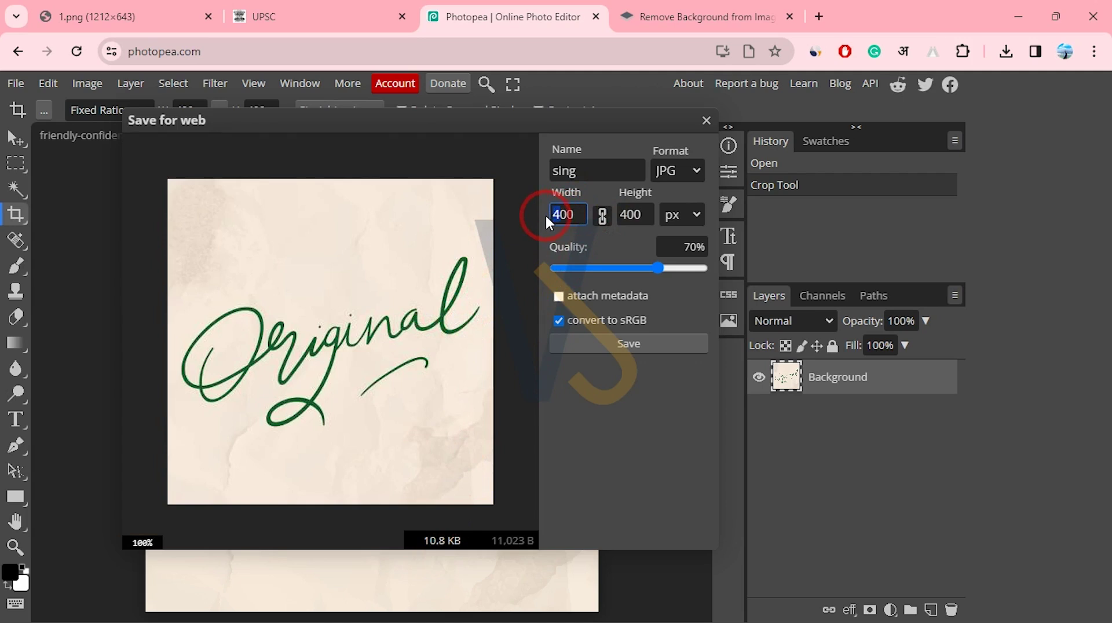
Change the signature export size to 700 × 700 px, save the JPG, and dismiss the ad blocker notice
click(478, 289)
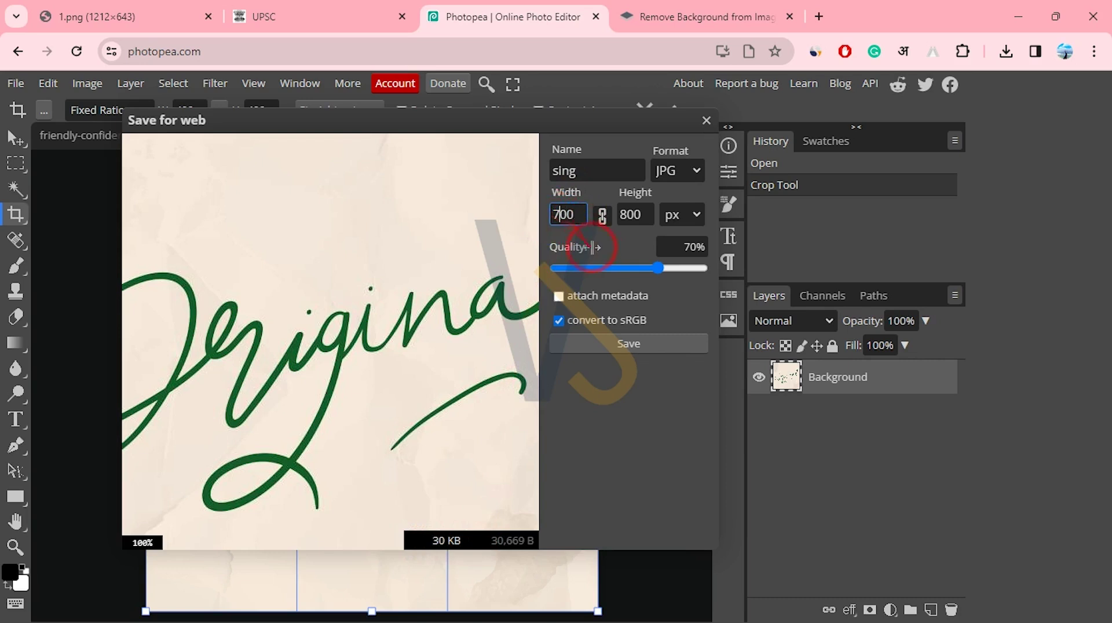
click(610, 415)
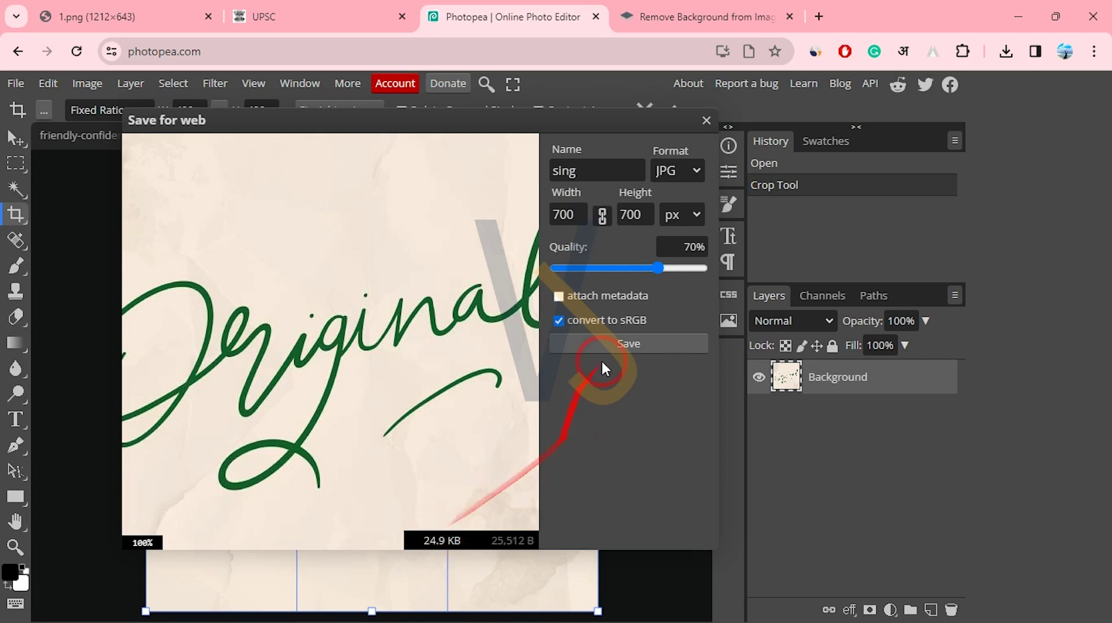
click(627, 344)
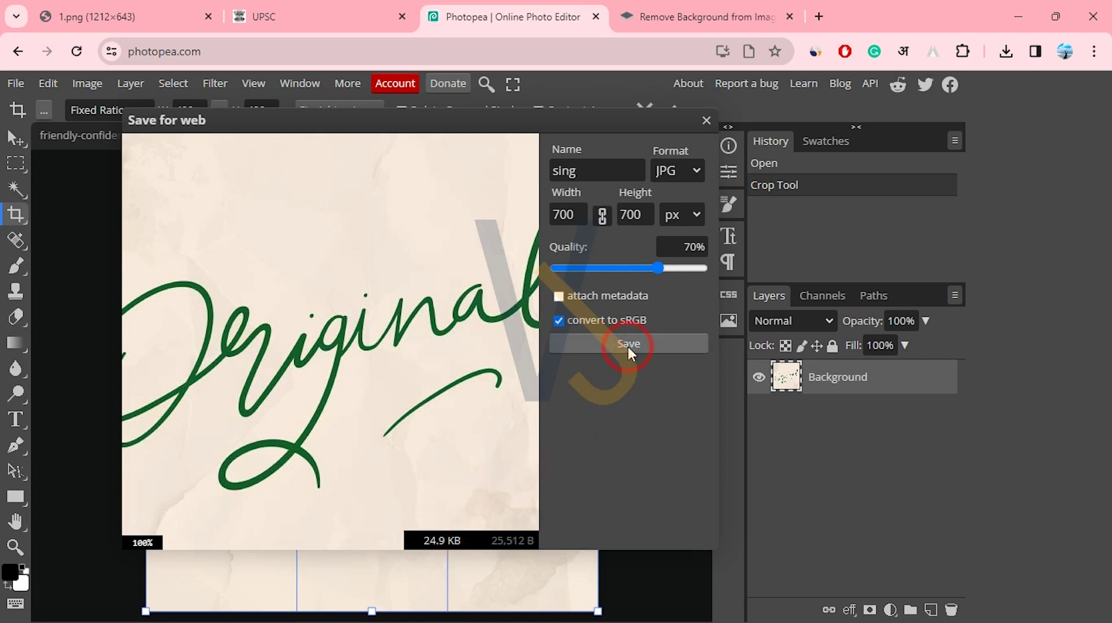
click(1006, 57)
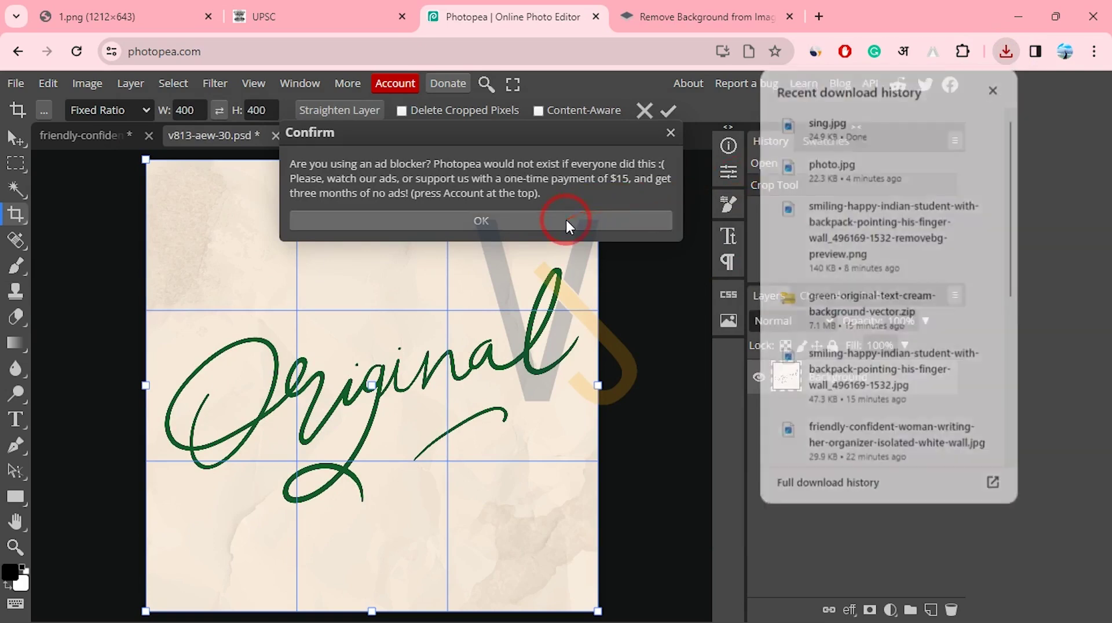
click(565, 221)
Review the photograph, signature and fee payment instructions on the UPSC application dashboard
click(291, 16)
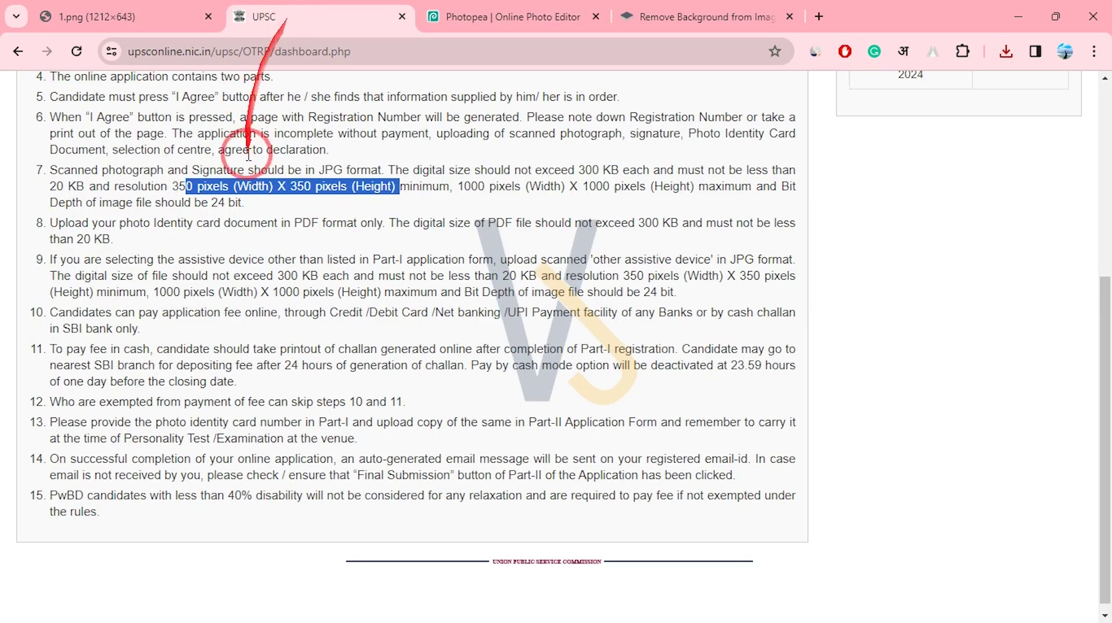
scroll(312, 318, up, 5)
scroll(313, 321, down, 4)
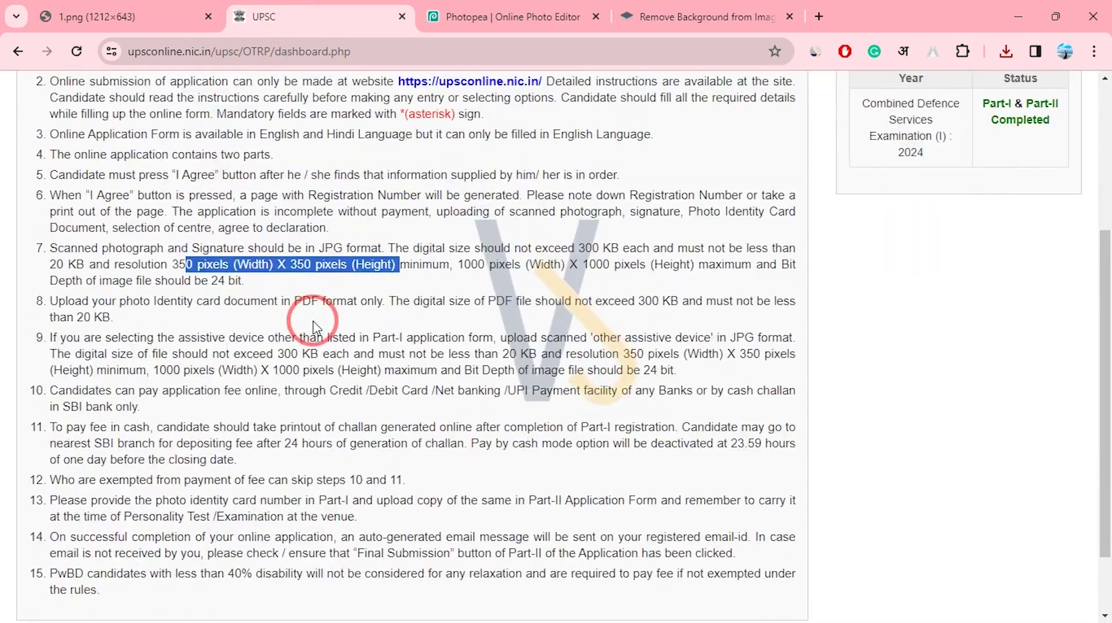
double_click(236, 283)
click(205, 264)
drag(206, 263, 452, 327)
click(250, 355)
triple_click(399, 377)
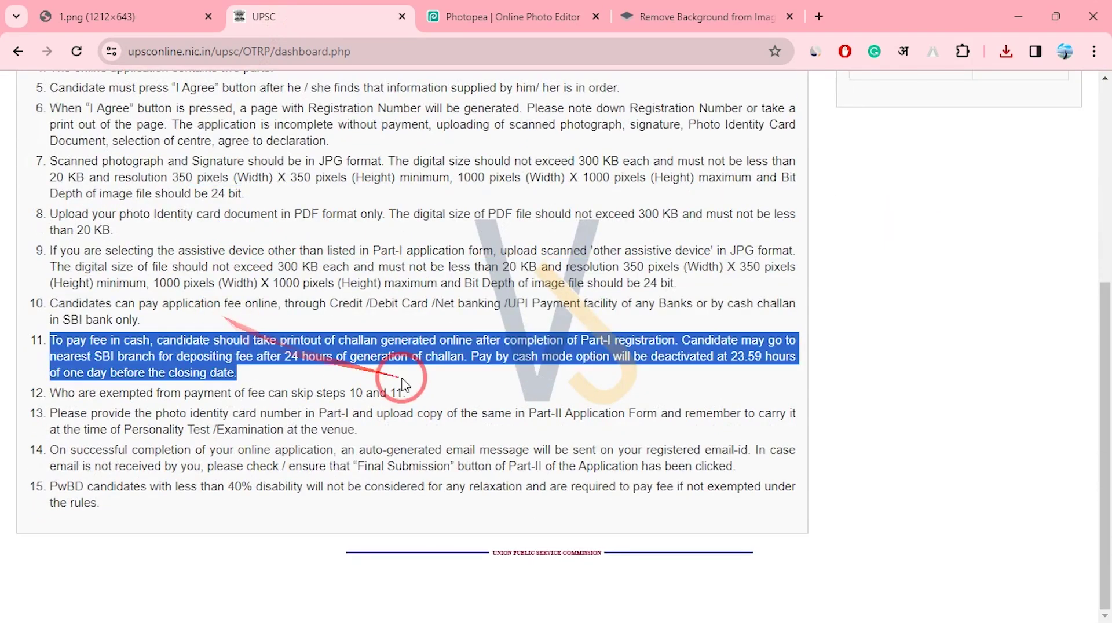
scroll(359, 458, up, 5)
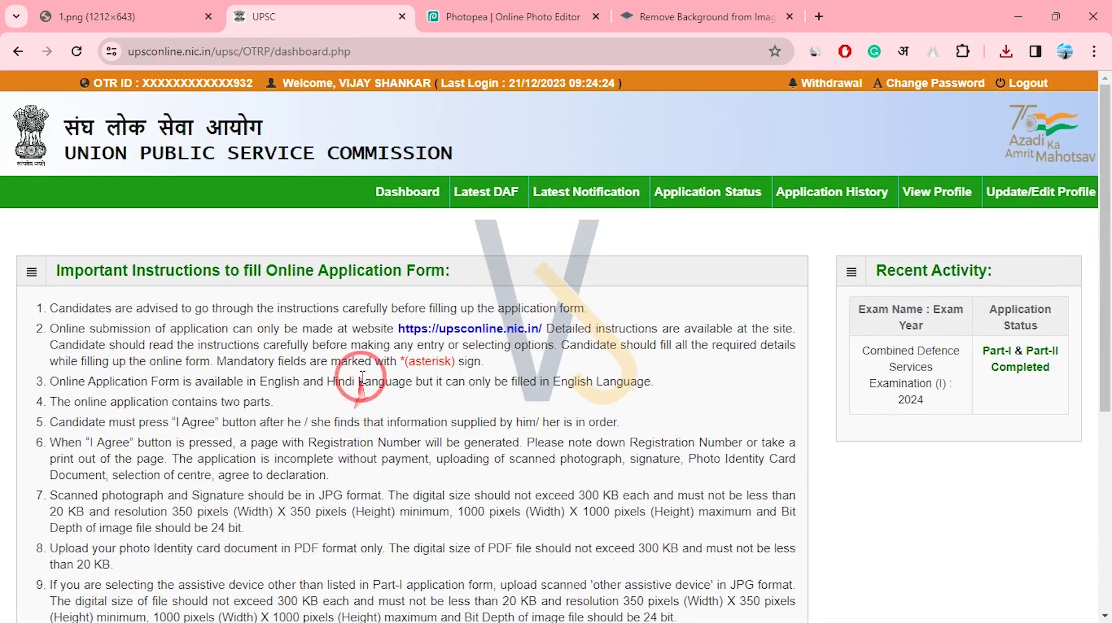